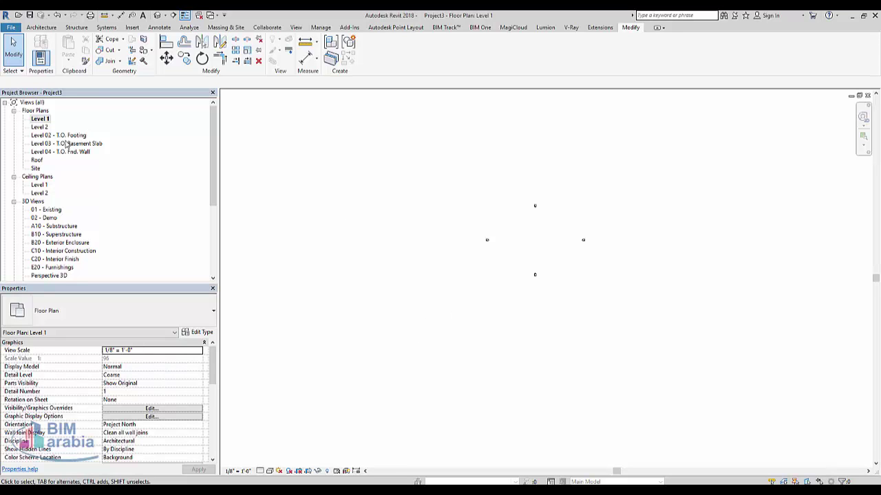
- Create a Model In-Place element in the Site category, keeping the default name 'Site 1'
left_click(41, 27)
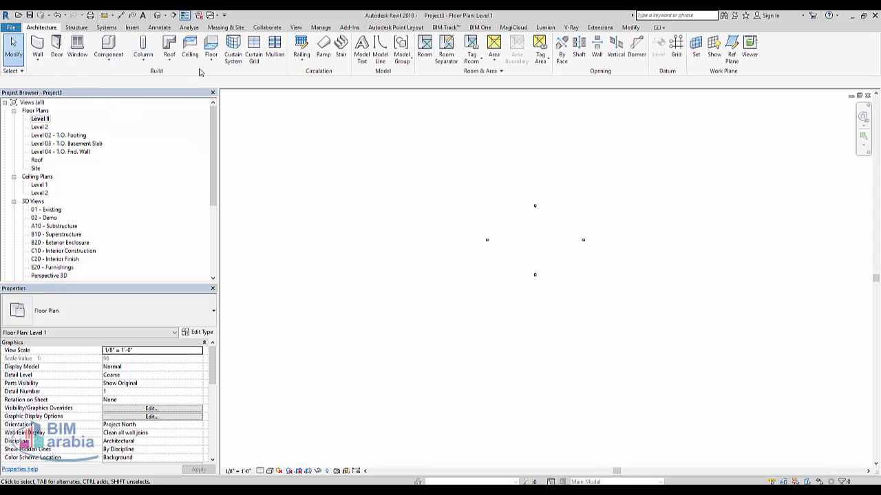
left_click(109, 59)
left_click(127, 95)
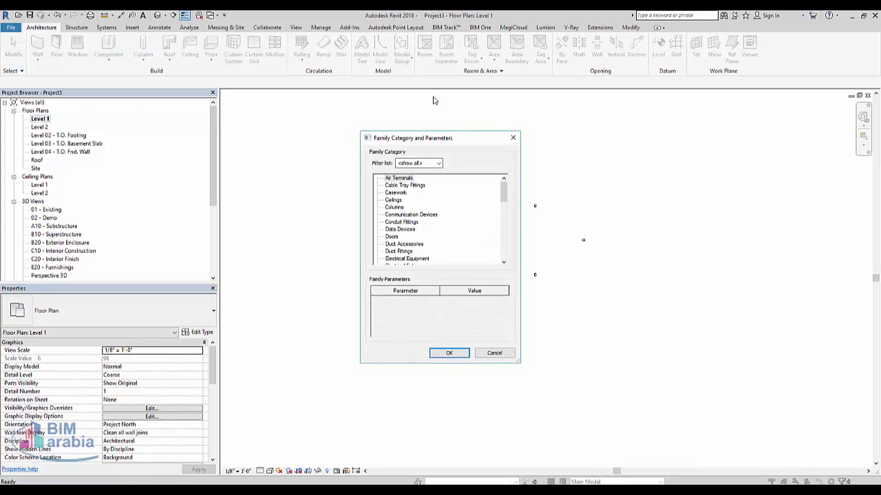
key("s")
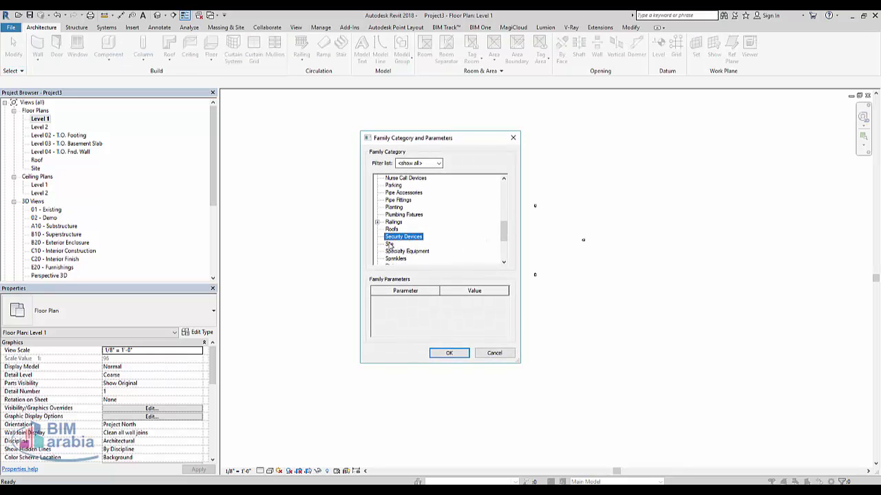
left_click(392, 247)
left_click(447, 355)
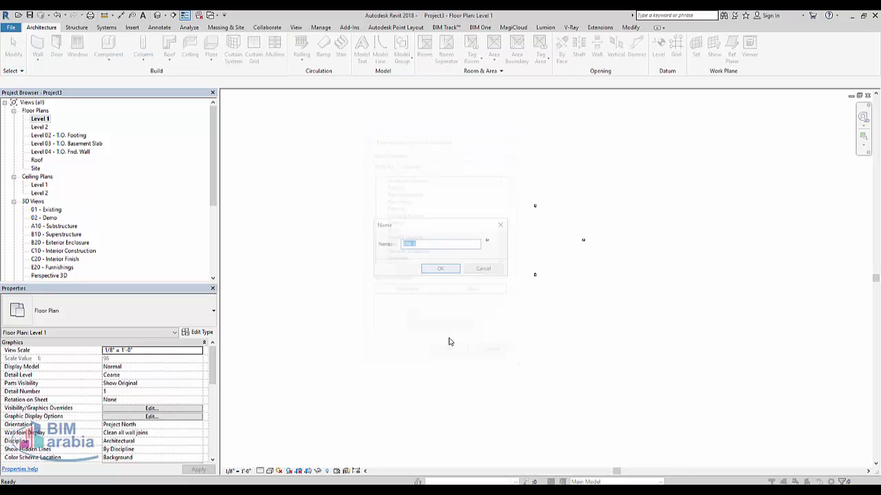
left_click(435, 270)
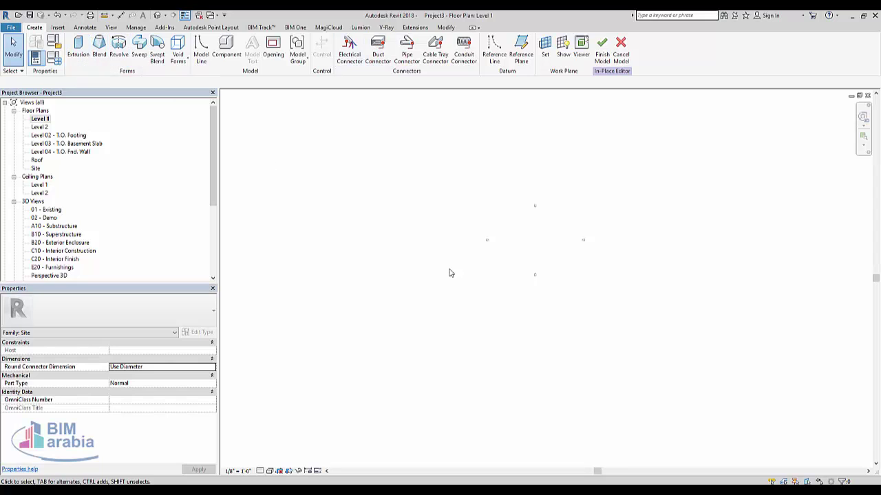
scroll(540, 253, "up", 3)
scroll(520, 229, "up", 1)
- Start a solid extrusion with its Extrusion Start set to -10'
left_click(78, 48)
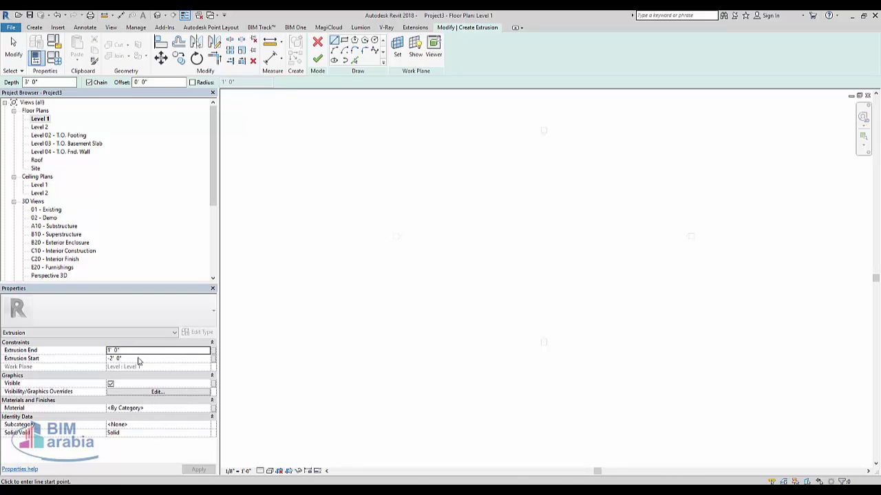
left_click(138, 359)
type("-10")
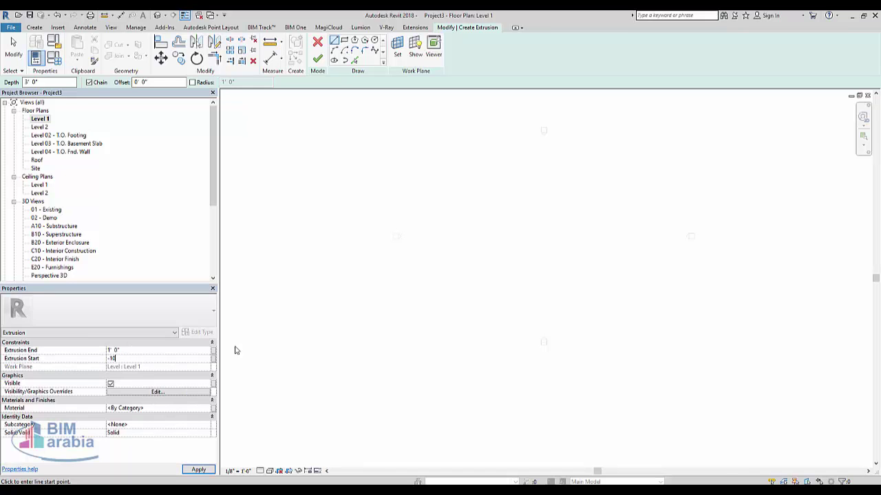
key("Return")
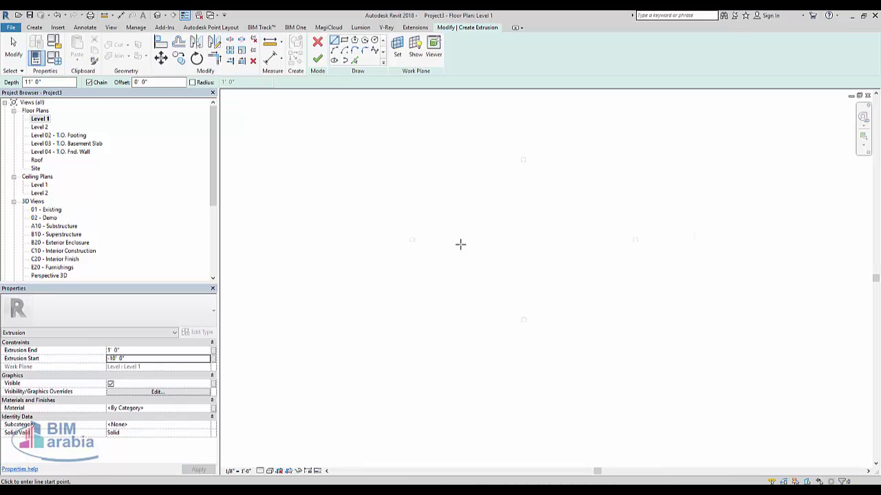
scroll(452, 209, "up", 1)
- Sketch a 172' by 116' rectangle and finish it into the solid slab
left_click(442, 171)
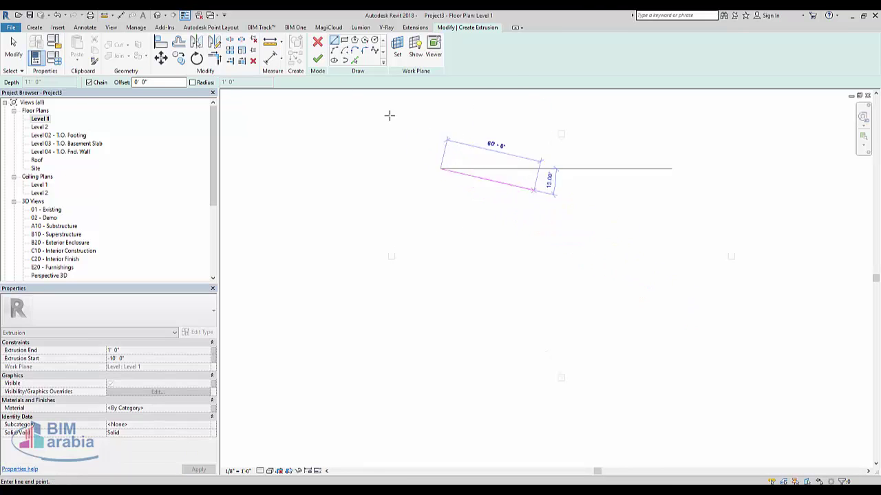
left_click(343, 41)
left_click(432, 182)
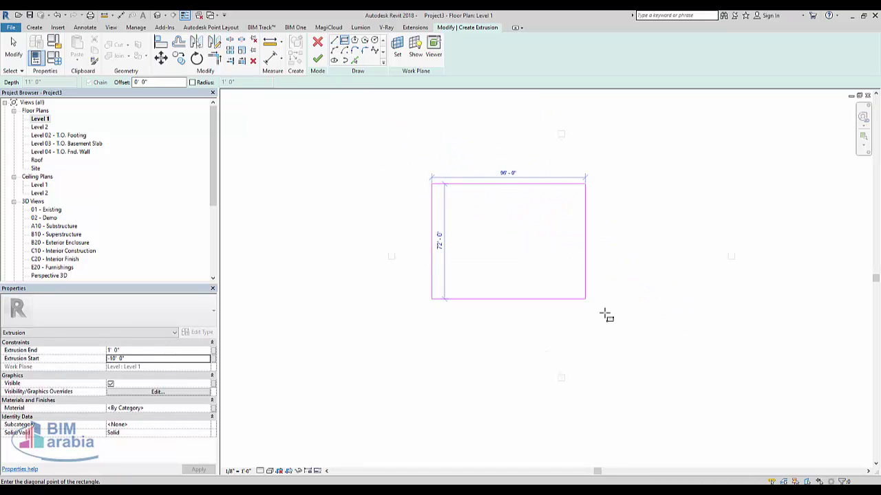
left_click(707, 370)
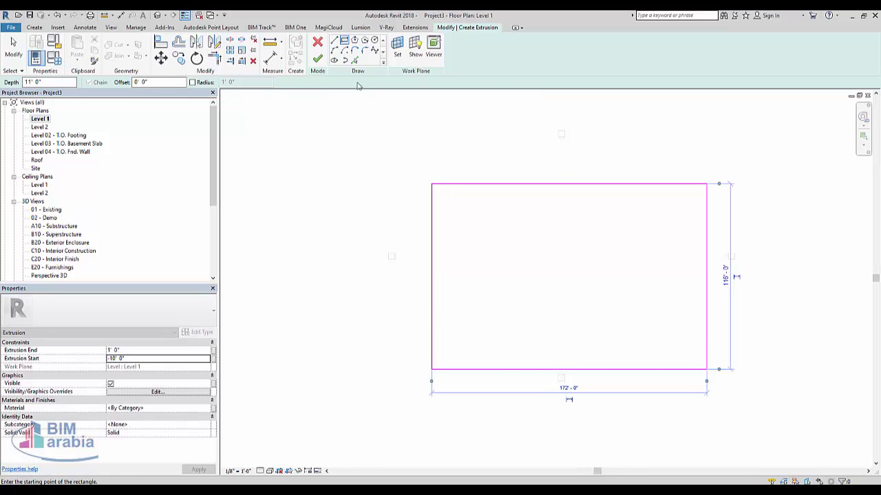
left_click(321, 62)
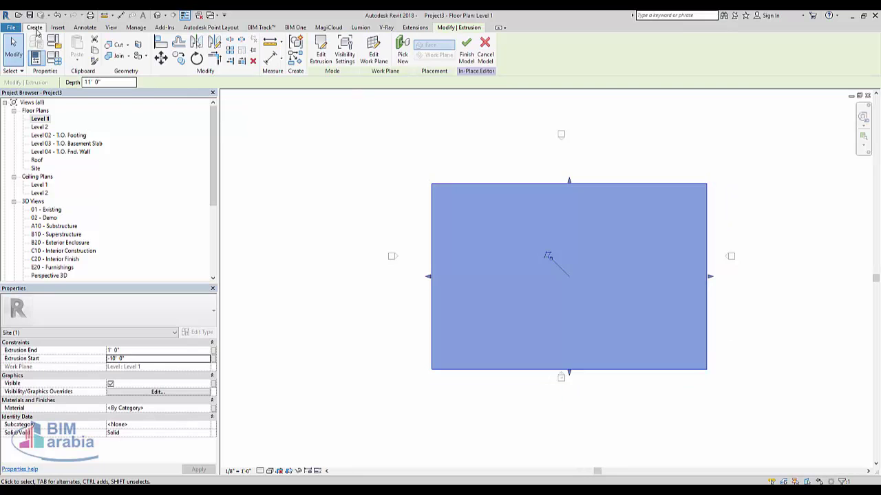
- Start a void extrusion with its Extrusion Start set to -2'
left_click(35, 28)
left_click(177, 52)
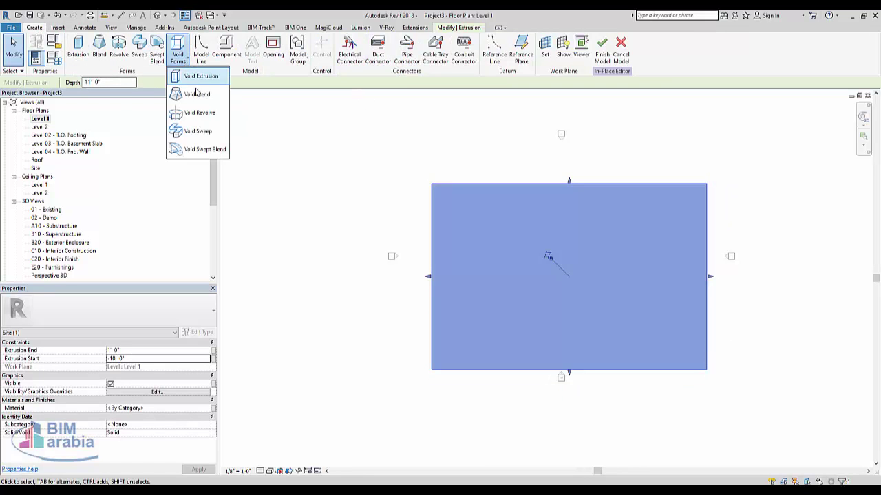
left_click(200, 77)
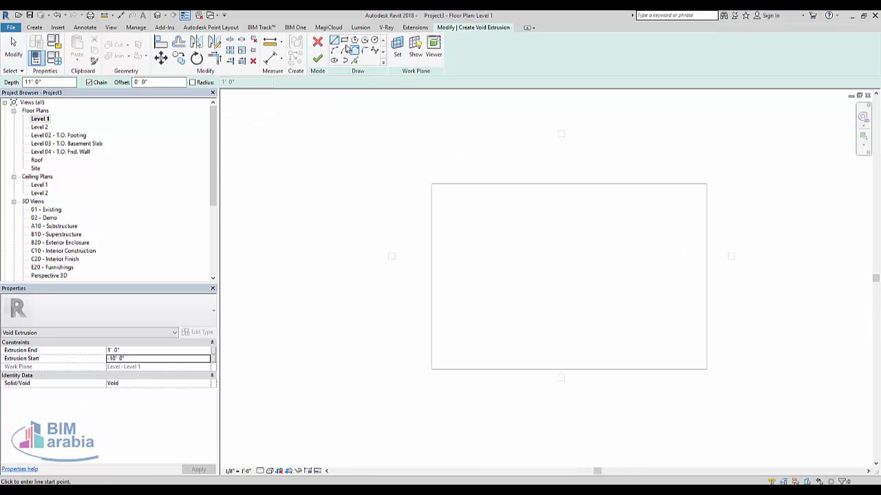
left_click(355, 39)
left_click(165, 359)
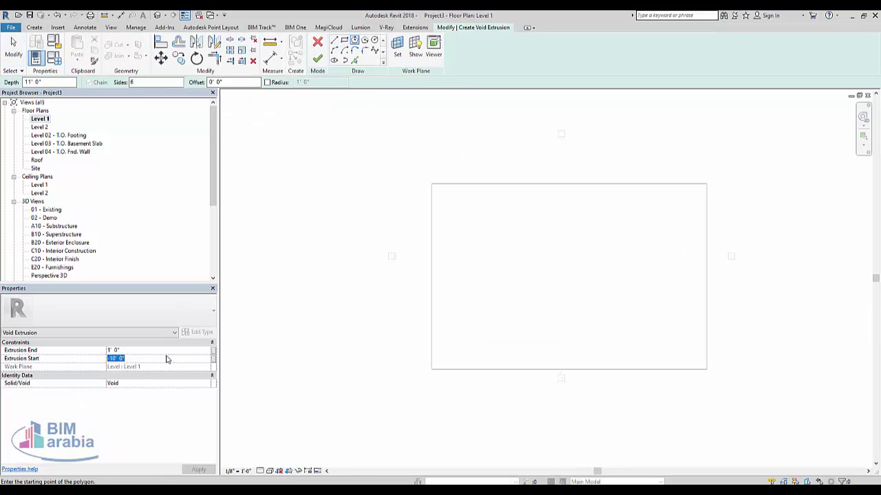
type("-2")
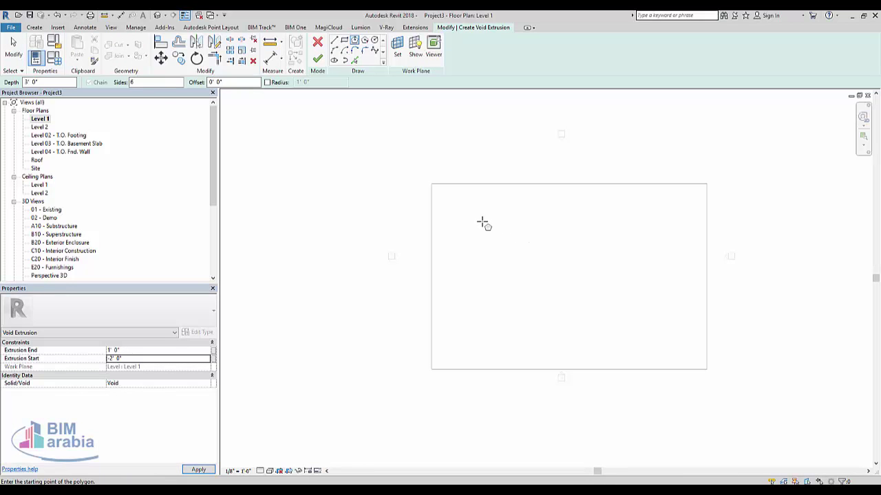
- Sketch the inner rectangular void, finish the sketch, and finish the Site 1 model
left_click(503, 219)
left_click(436, 101)
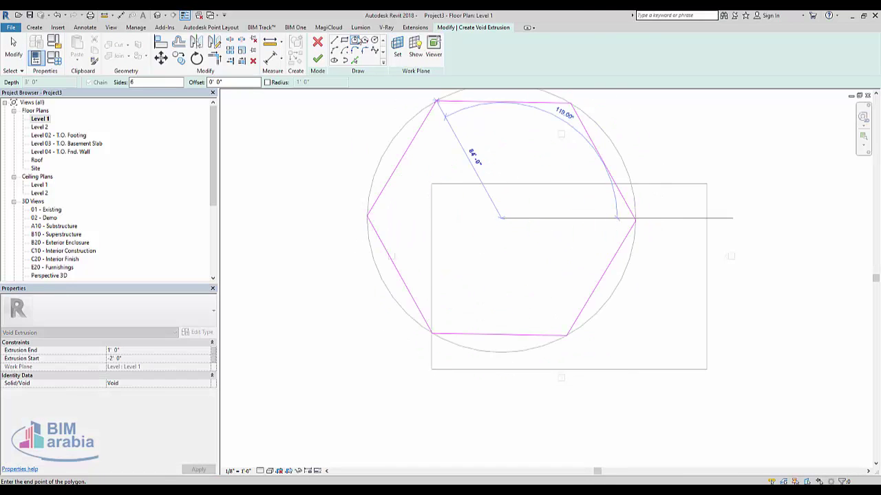
left_click(505, 218)
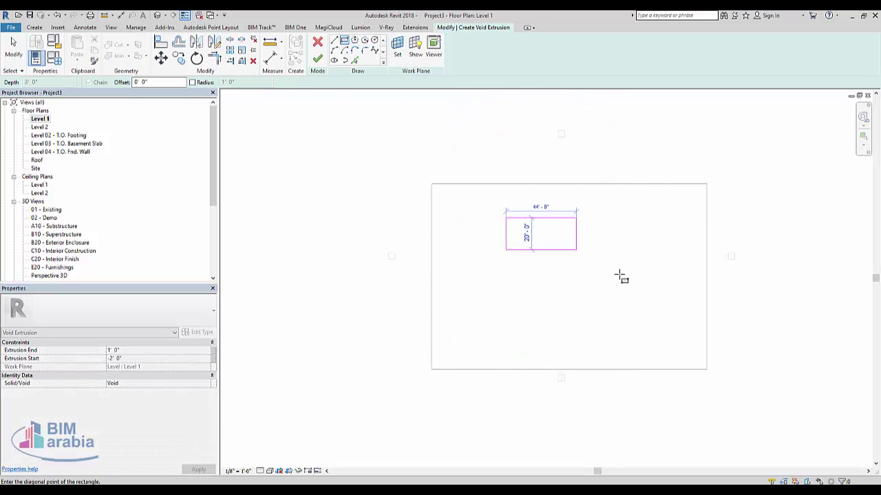
left_click(659, 339)
left_click(317, 58)
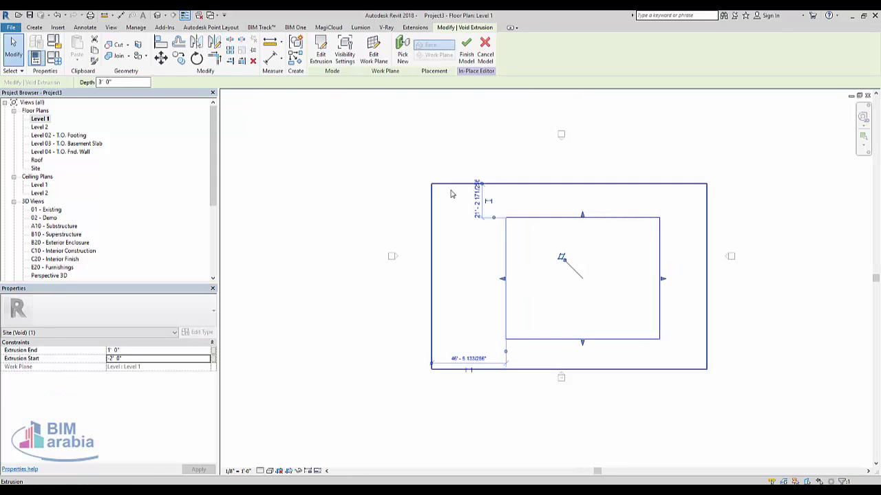
left_click(462, 52)
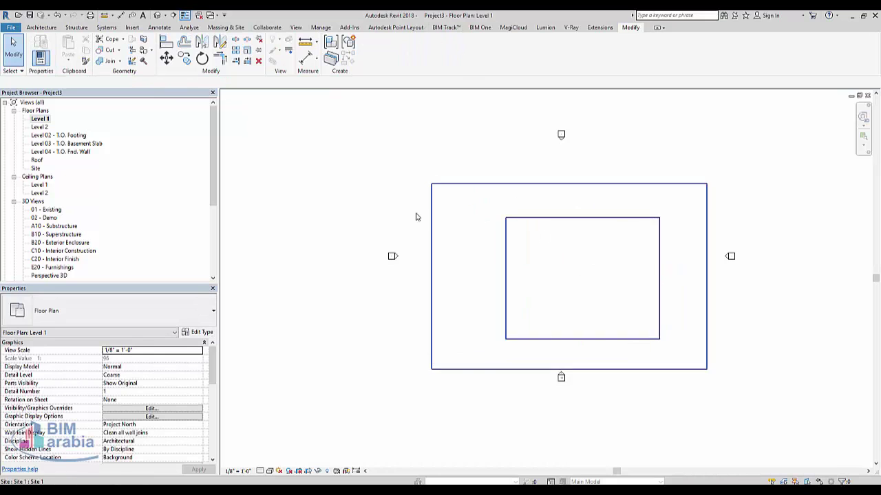
- Create a second in-place Site category model named 'Site 2'
left_click(46, 30)
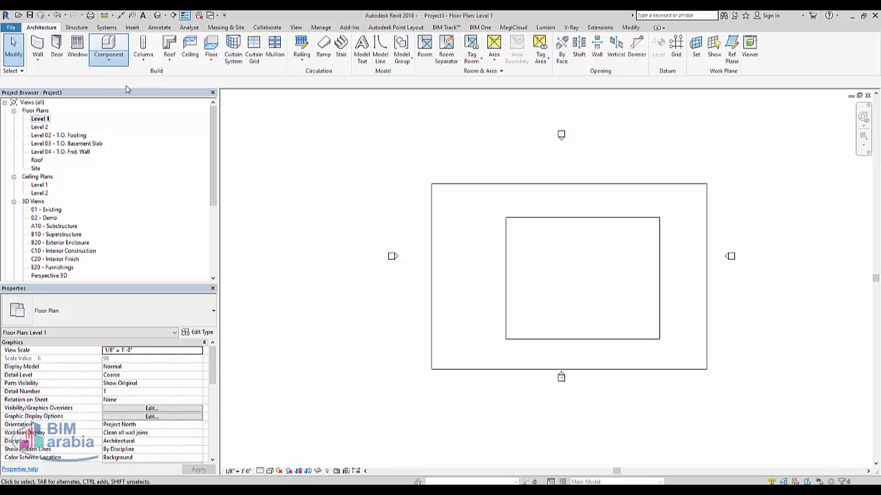
left_click(109, 55)
left_click(128, 95)
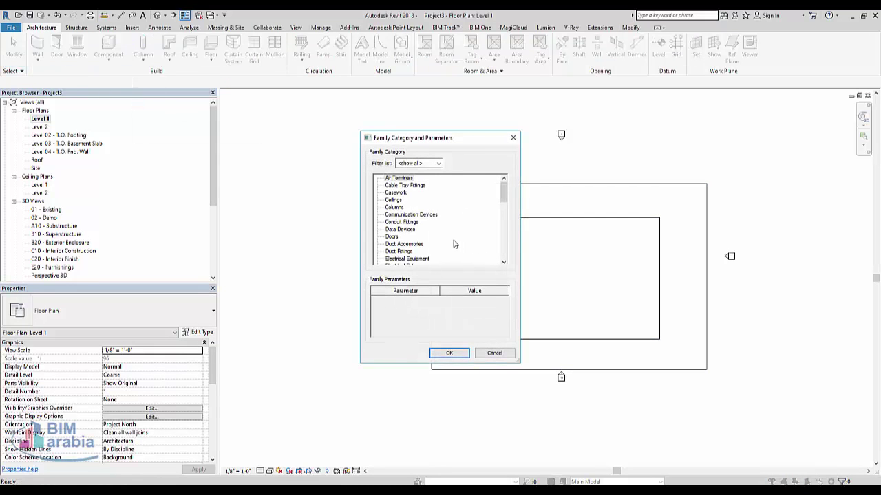
scroll(423, 241, "down", 10)
left_click(390, 237)
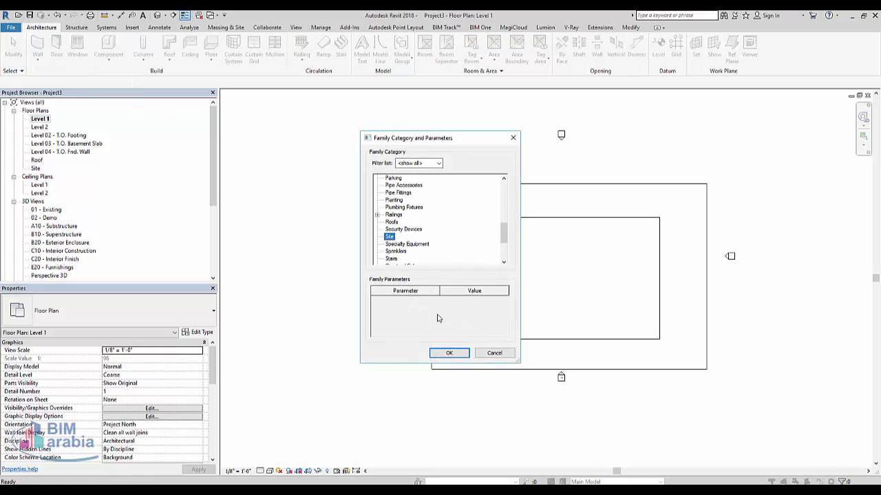
left_click(449, 353)
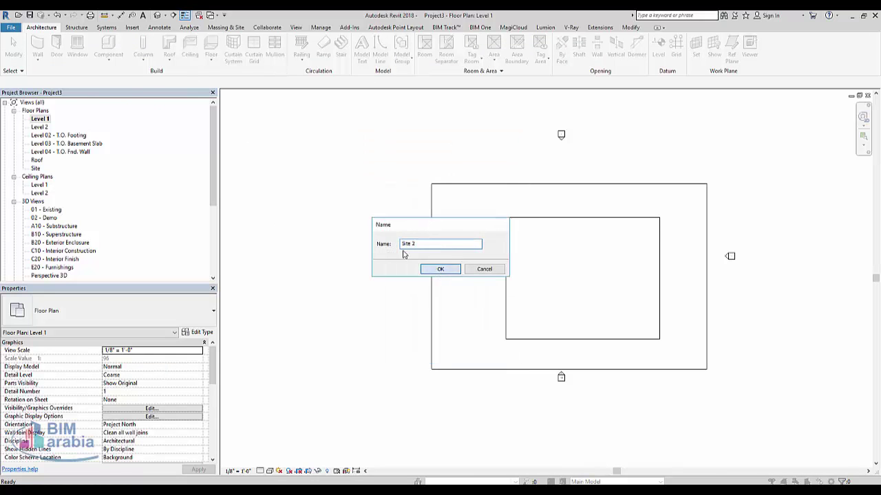
left_click(440, 269)
- Extrude a 96' by 76' rectangle filling the inner recess and view it in 3D
left_click(77, 49)
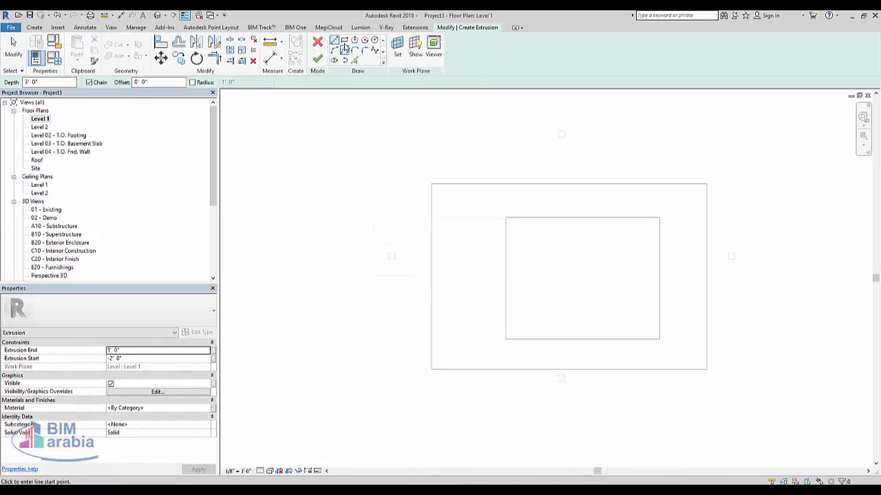
left_click(344, 40)
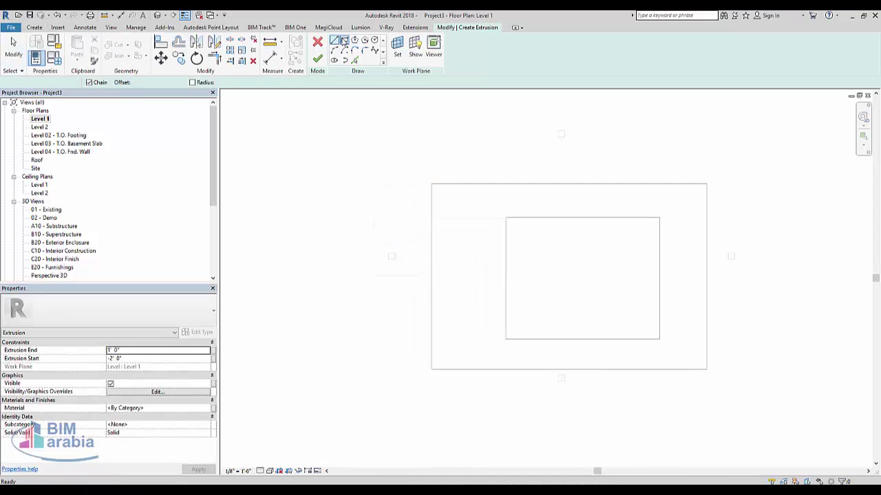
left_click(505, 218)
left_click(659, 339)
left_click(317, 59)
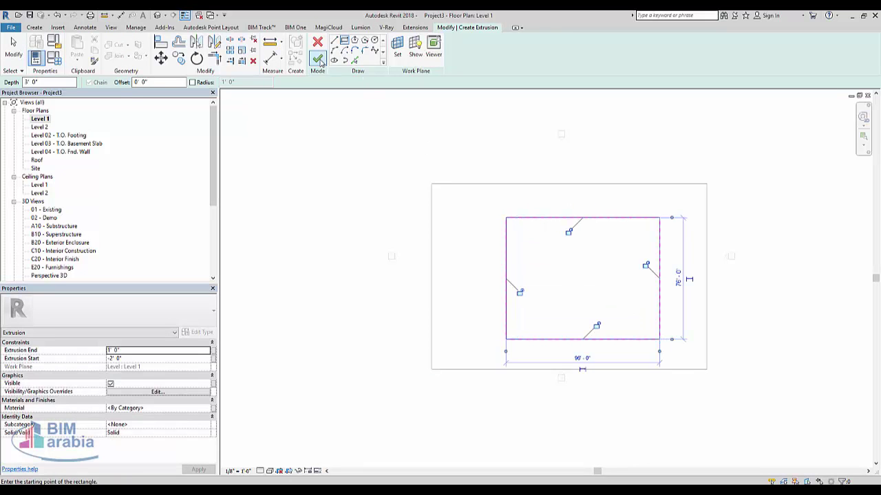
left_click(158, 15)
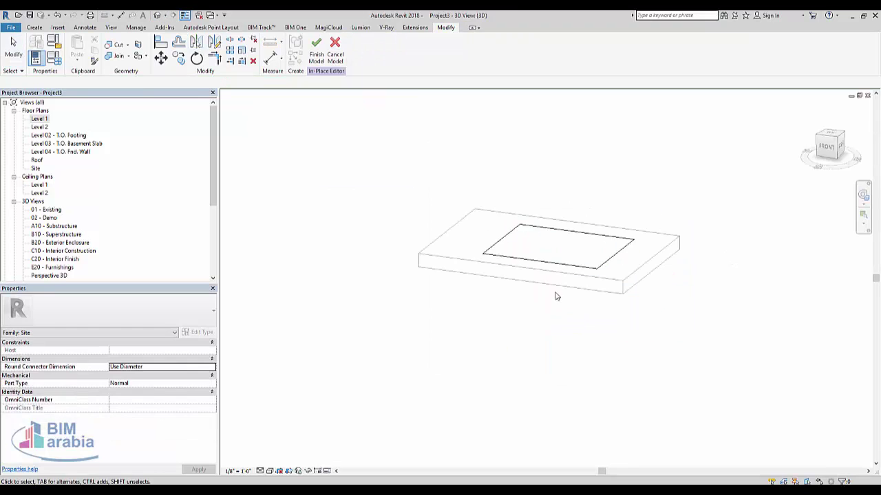
- Finish Site 2 and export the model to the Desktop as Project3.nwc, replacing the old file
mouse_move(555, 295)
middle_mouse_down("shift")
mouse_move(605, 303)
mouse_move(464, 305)
middle_mouse_up("shift")
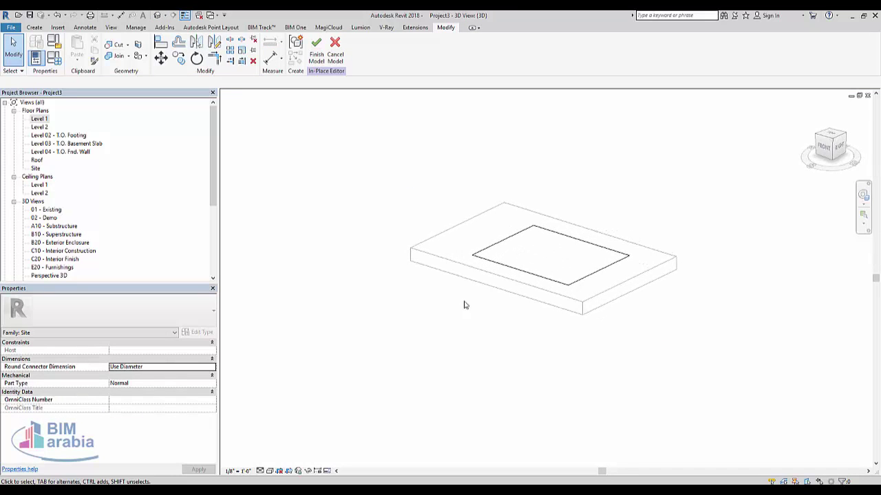
left_click(309, 57)
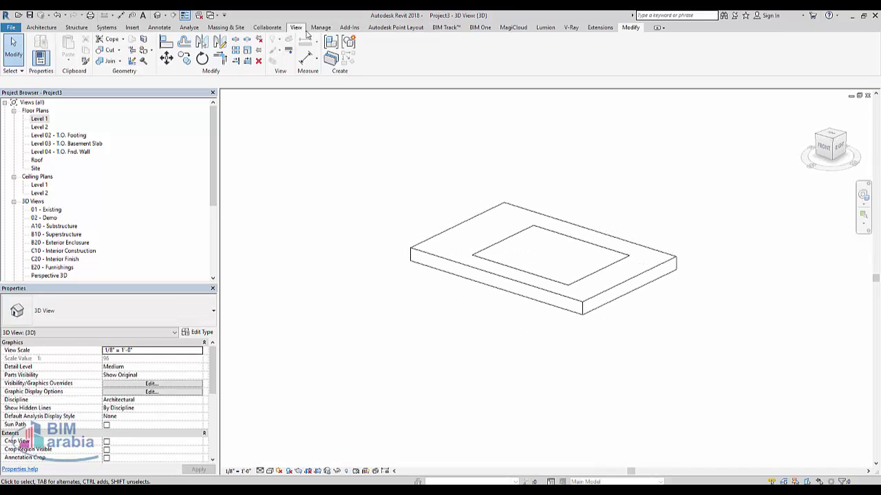
left_click(349, 27)
left_click(41, 60)
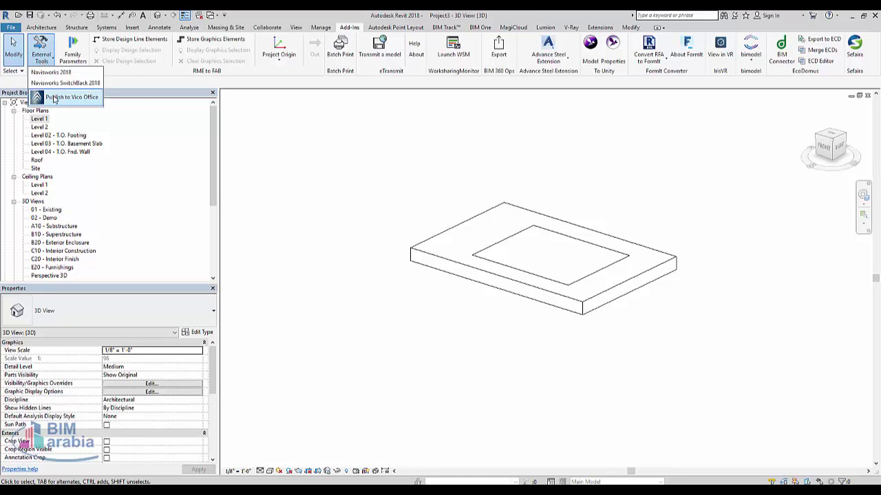
left_click(57, 98)
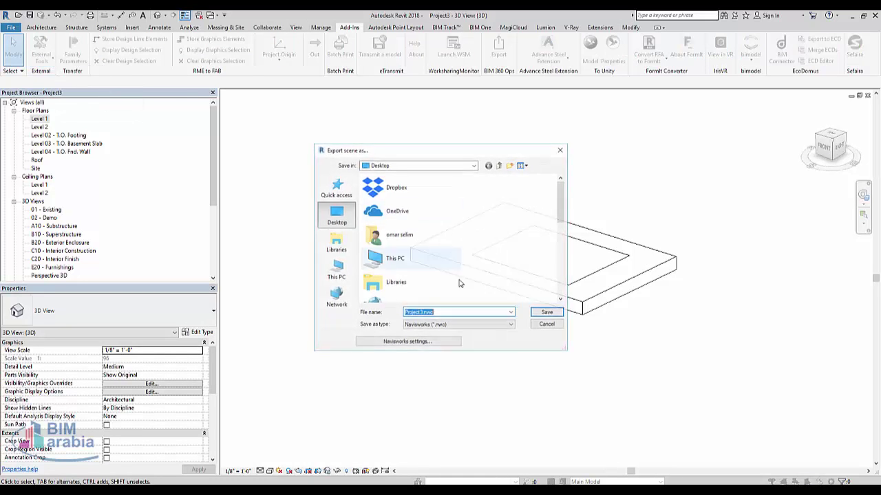
left_click(549, 314)
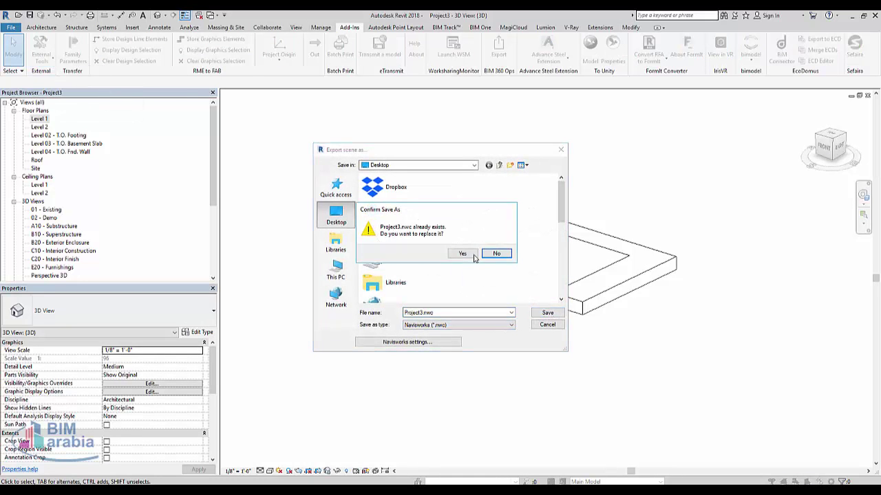
left_click(472, 255)
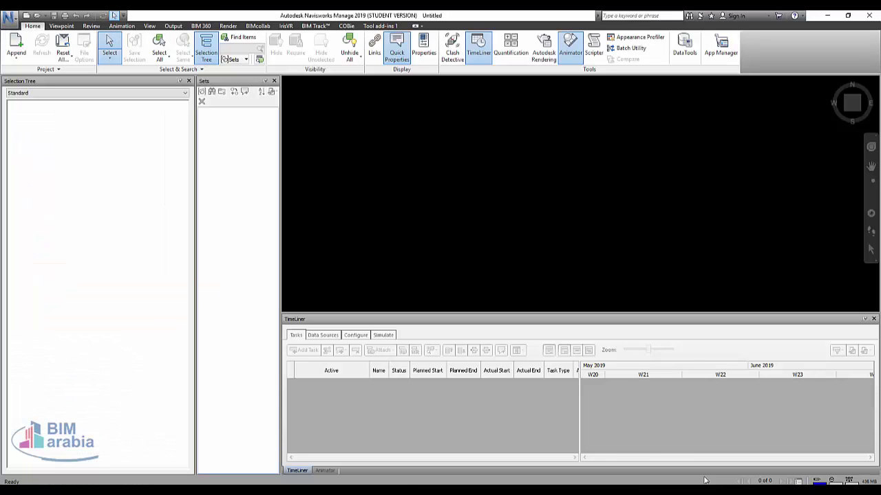
- Append Project3.nwc from the Desktop and select the slab's inner square
left_click(15, 55)
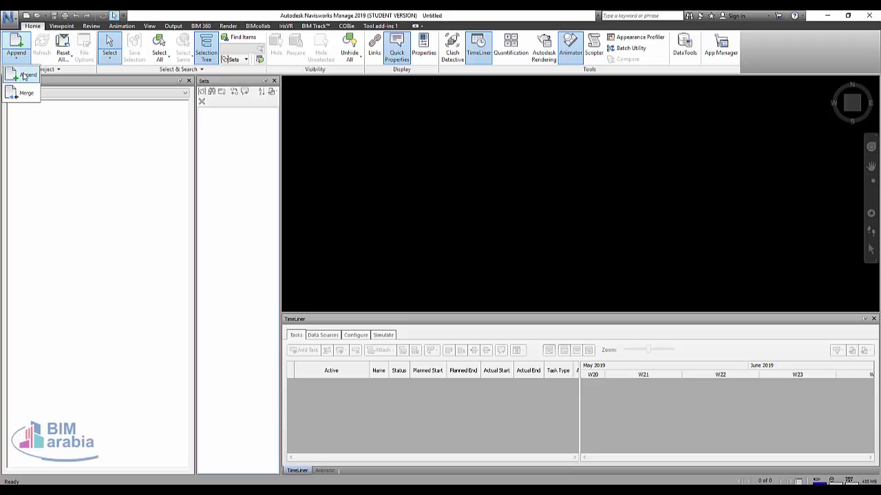
left_click(23, 75)
double_click(402, 265)
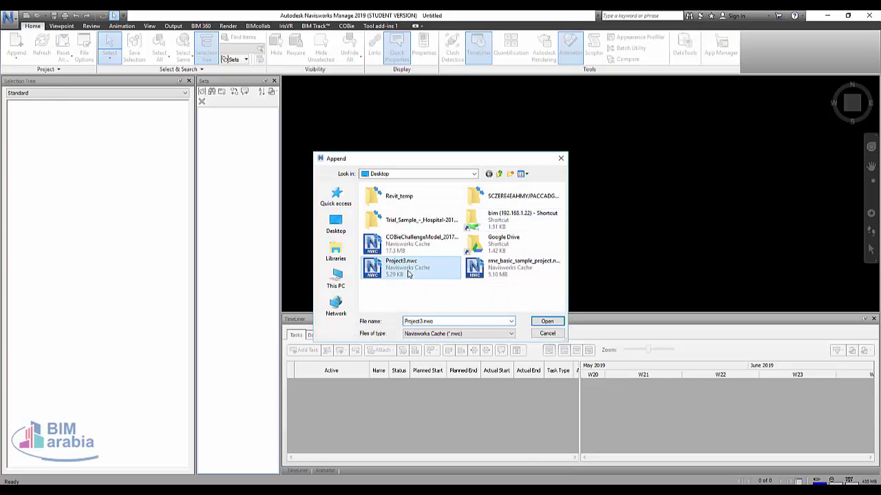
middle_click_drag(584, 193, 576, 195, "shift")
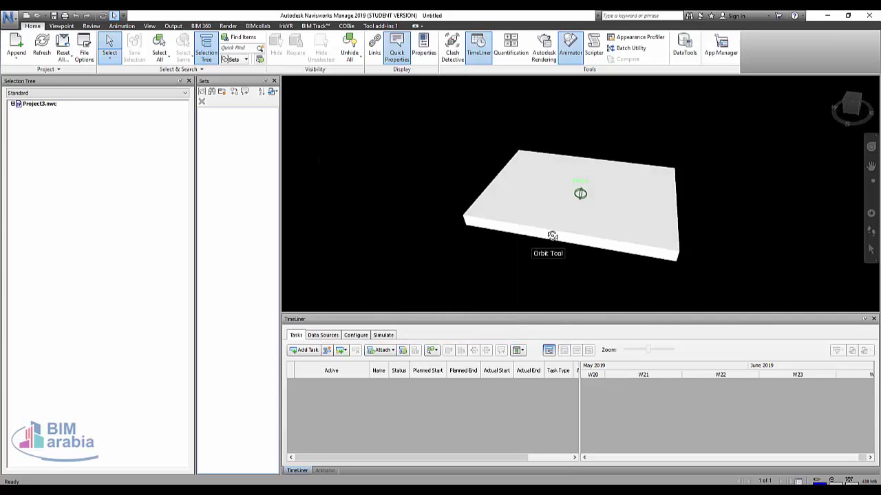
left_click(571, 198)
mouse_move(616, 227)
middle_mouse_down()
mouse_move(514, 234)
mouse_move(526, 231)
middle_mouse_up()
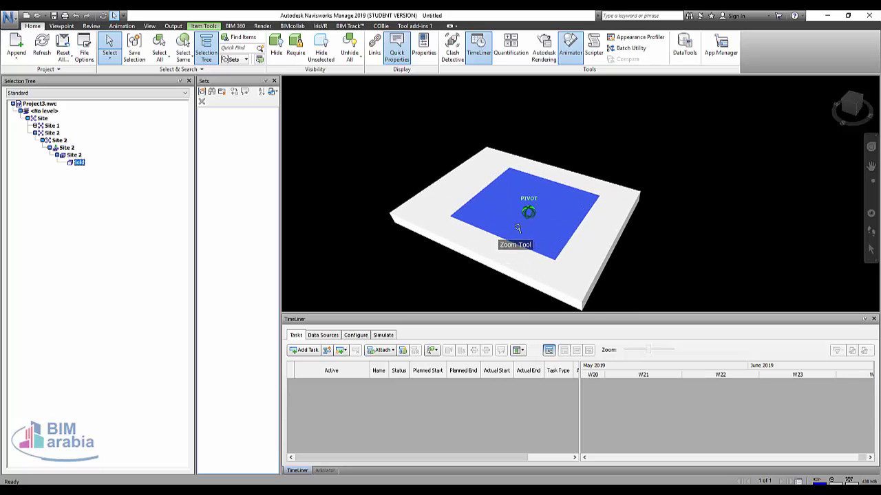
- Add a new TimeLiner task and attach the selected inner slab to it
left_click(306, 351)
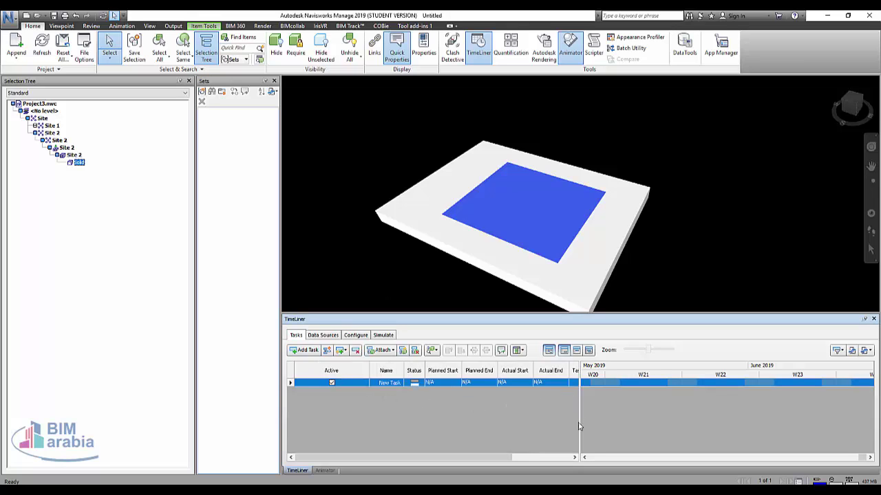
left_click(545, 458)
left_click(534, 382)
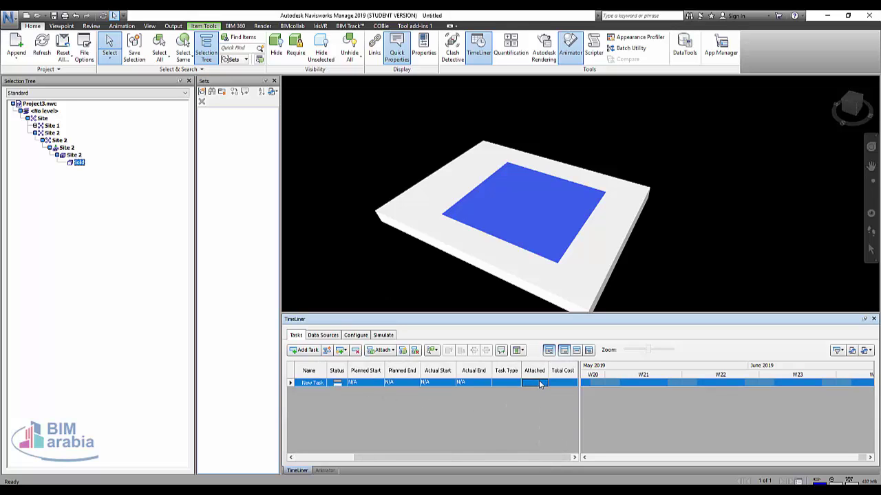
right_click(539, 380)
left_click(565, 360)
- Make the task Demolish, planned 16-May-19 to 23-May-19, and briefly preview the simulation
left_click(509, 384)
left_click(516, 383)
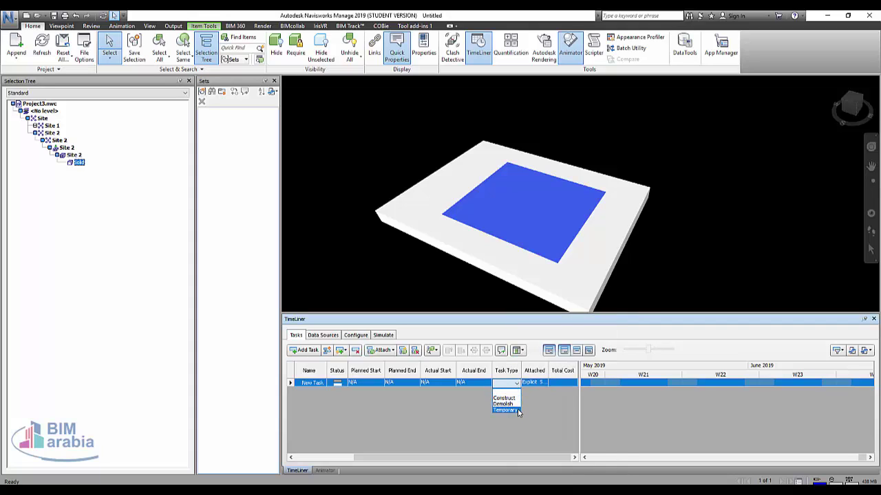
left_click(507, 404)
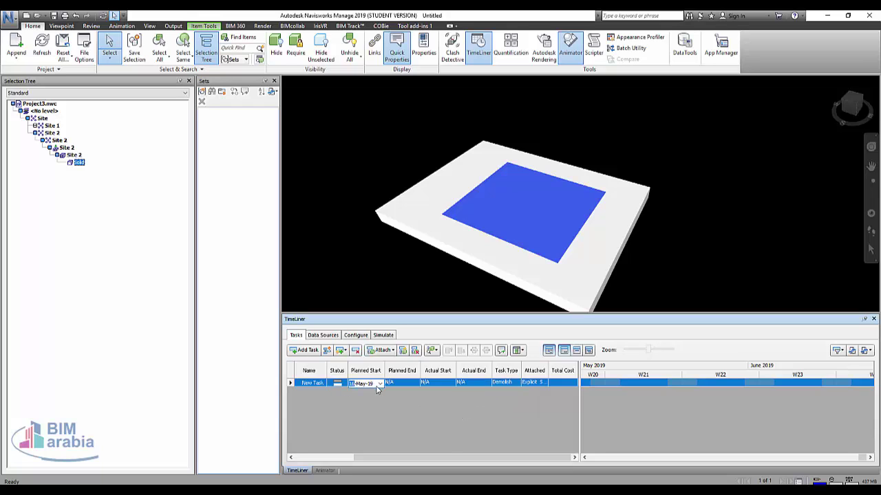
left_click(379, 384)
left_click(411, 383)
left_click(415, 383)
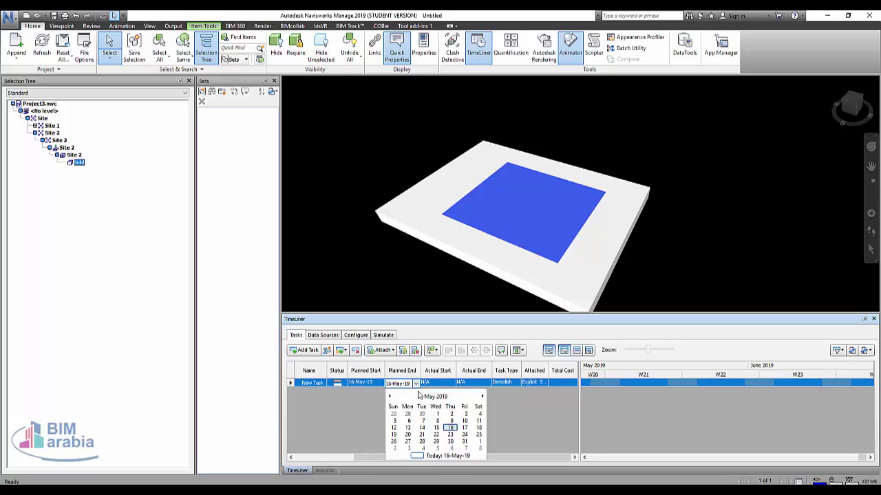
left_click(450, 434)
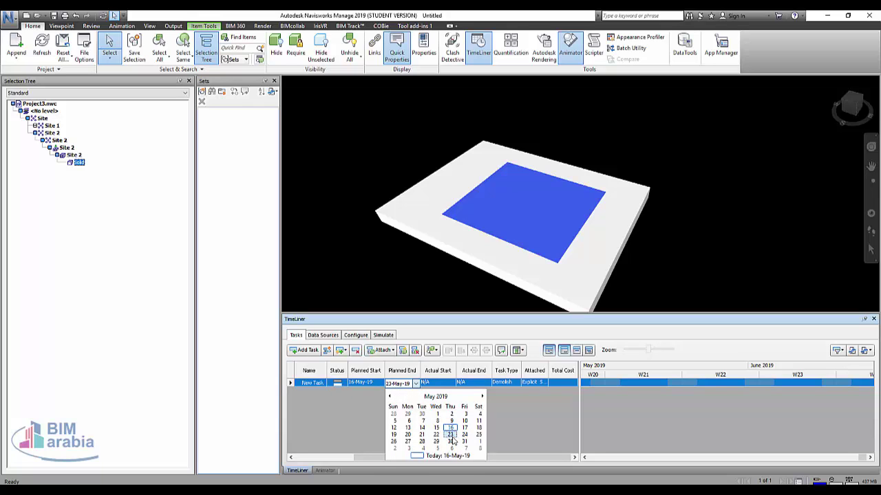
left_click(383, 335)
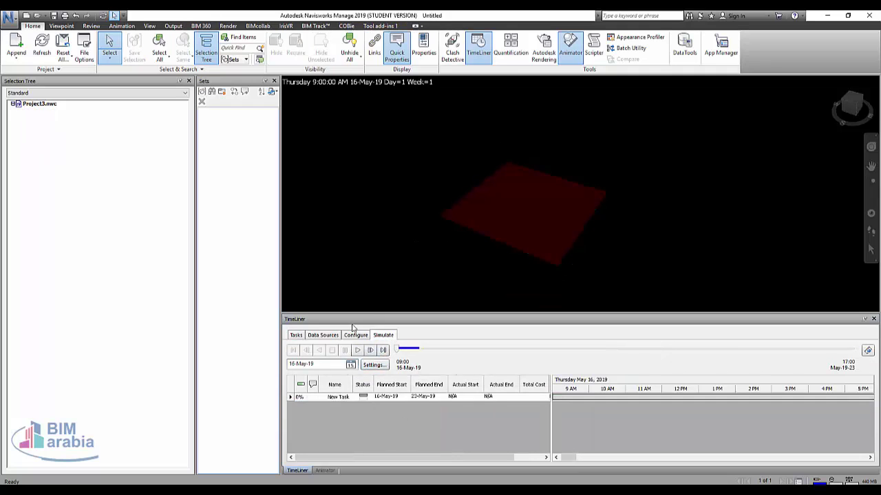
left_click(296, 335)
- Select the outer slab and add a second task planned 01-May-19 to 01-May-19
left_click(386, 217)
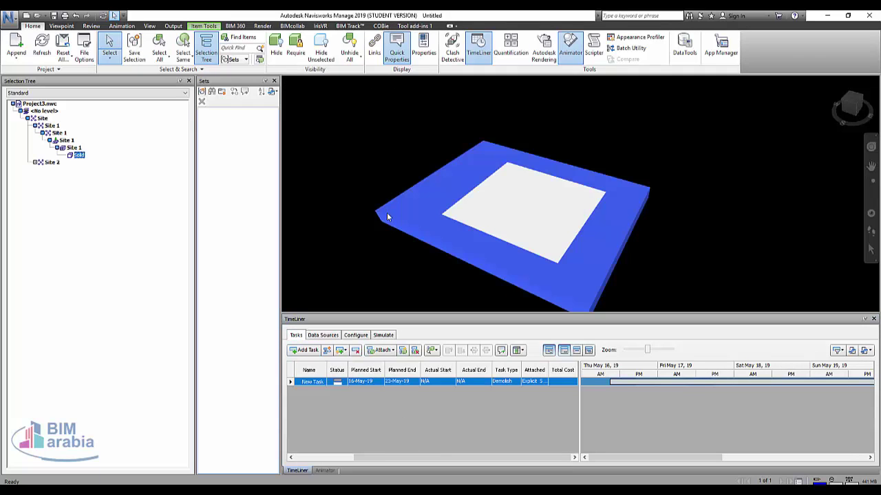
left_click(301, 348)
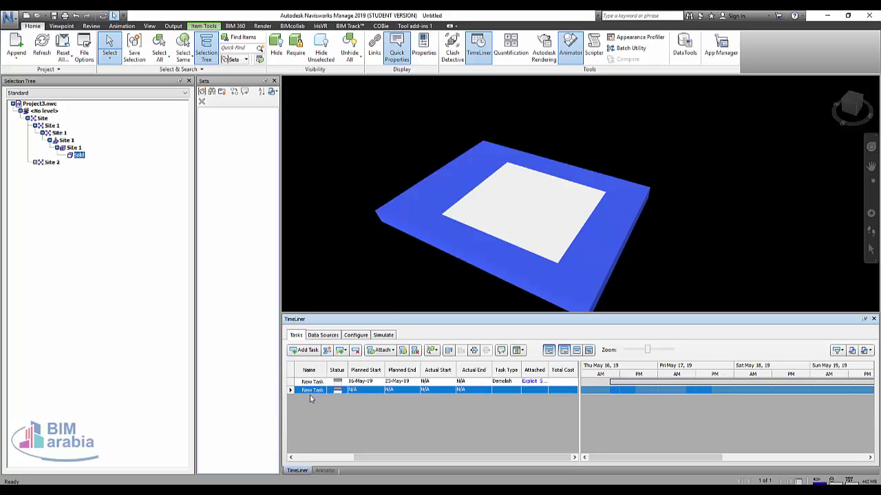
left_click(372, 390)
left_click(379, 390)
left_click(400, 421)
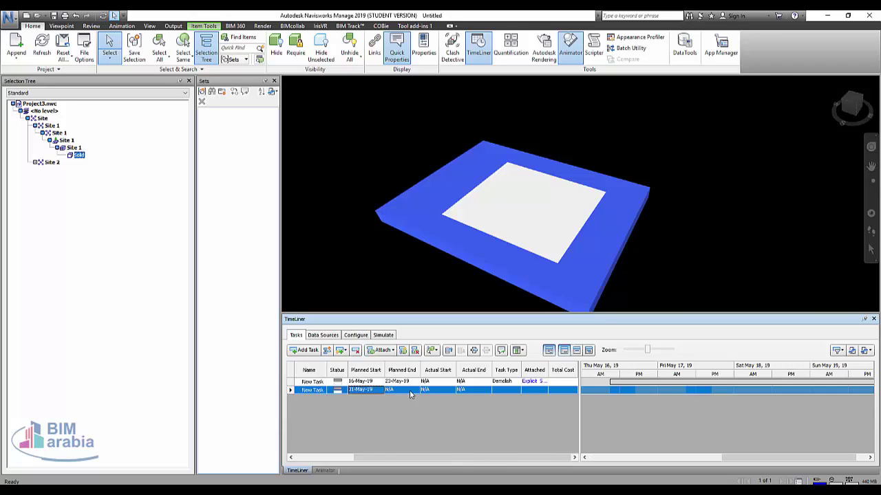
left_click(405, 390)
left_click(415, 390)
left_click(437, 421)
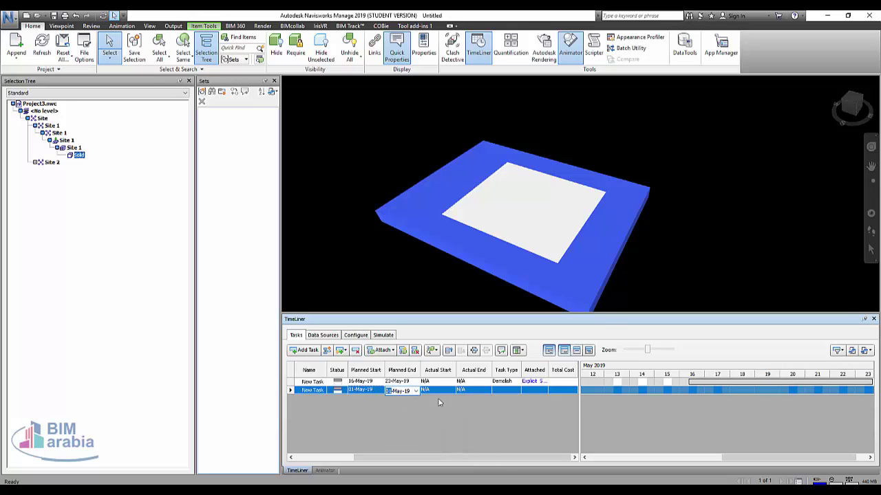
- Revisit the first task's start date, then make the second task Construct, attached to the outer slab
left_click(381, 382)
left_click(380, 382)
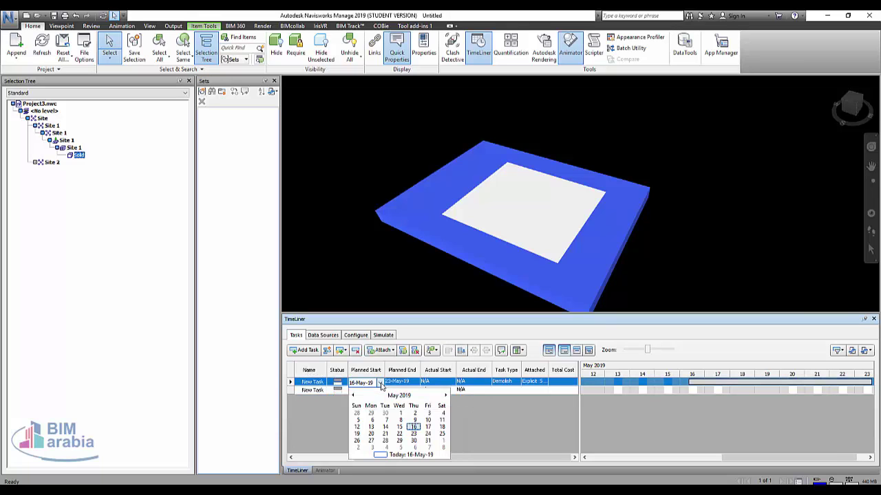
left_click(415, 413)
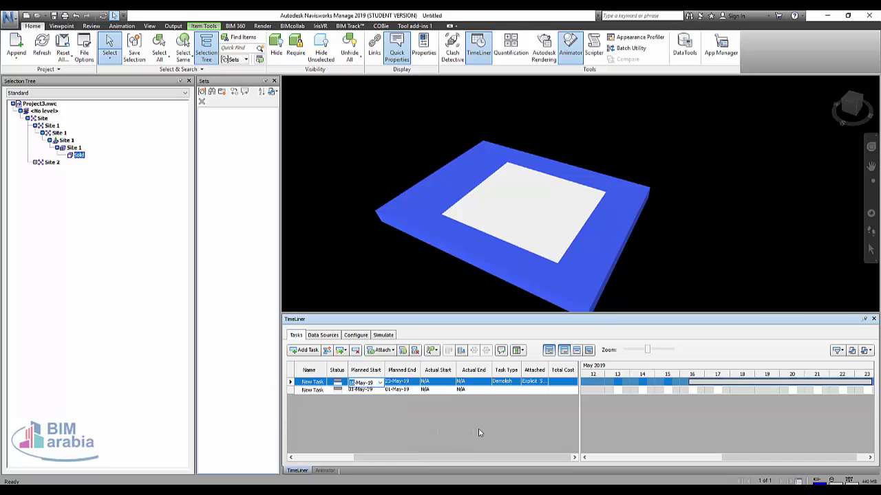
left_click(507, 390)
left_click(509, 390)
left_click(502, 399)
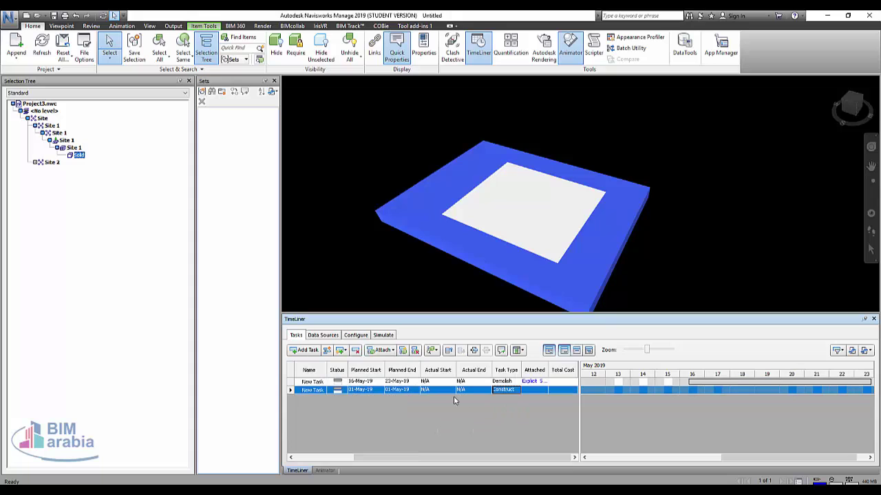
right_click(540, 390)
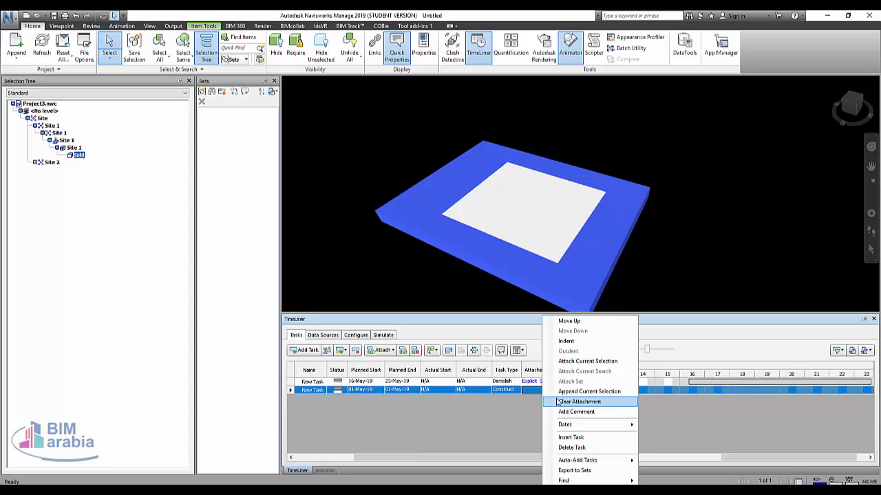
left_click(596, 362)
- Enable Override Start / End Dates in simulation settings with a 14-May-19 start date
left_click(383, 335)
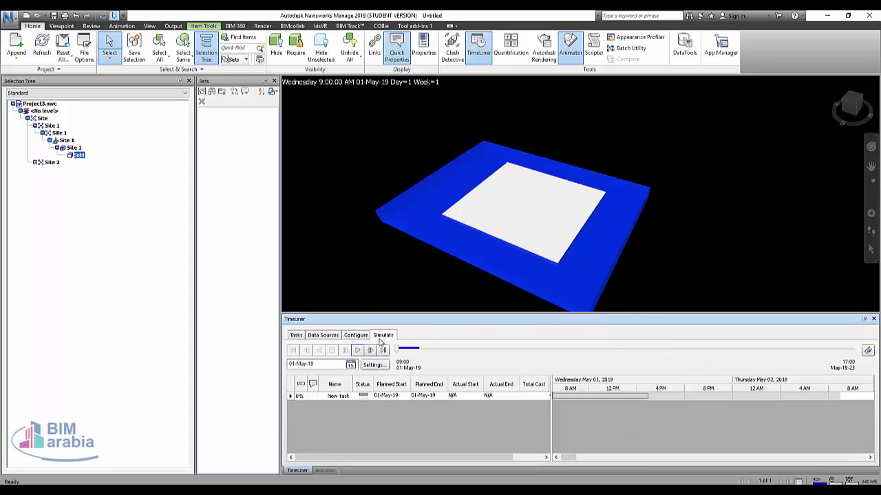
left_click(380, 363)
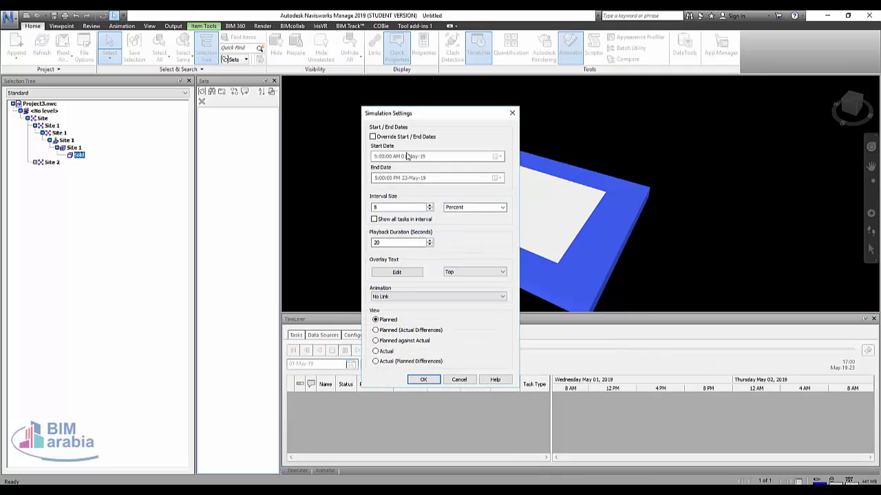
left_click(382, 138)
left_click(414, 156)
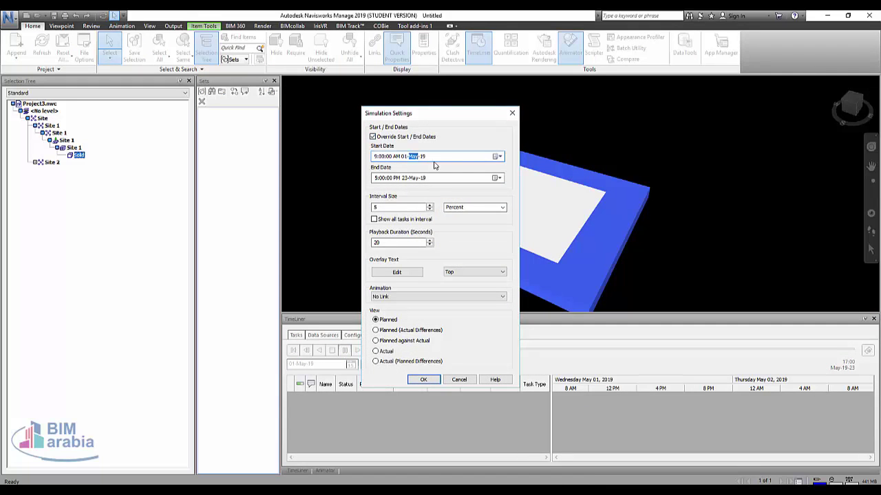
left_click(497, 158)
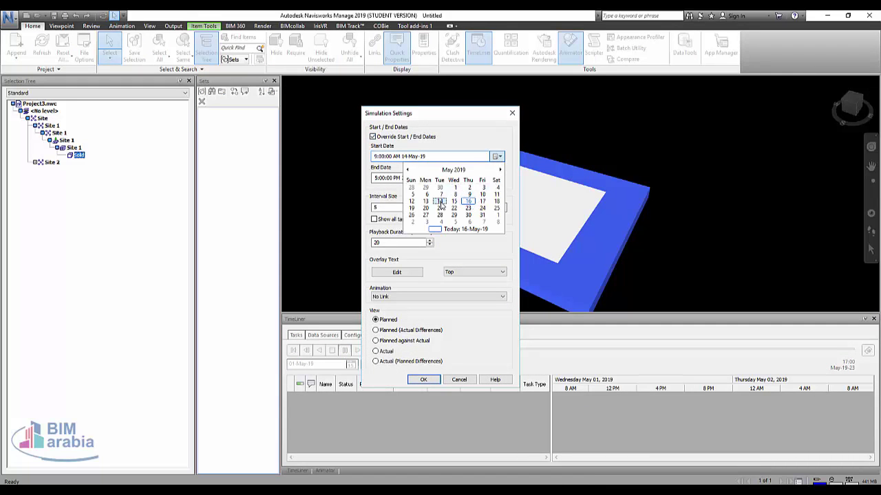
left_click(440, 201)
left_click(413, 382)
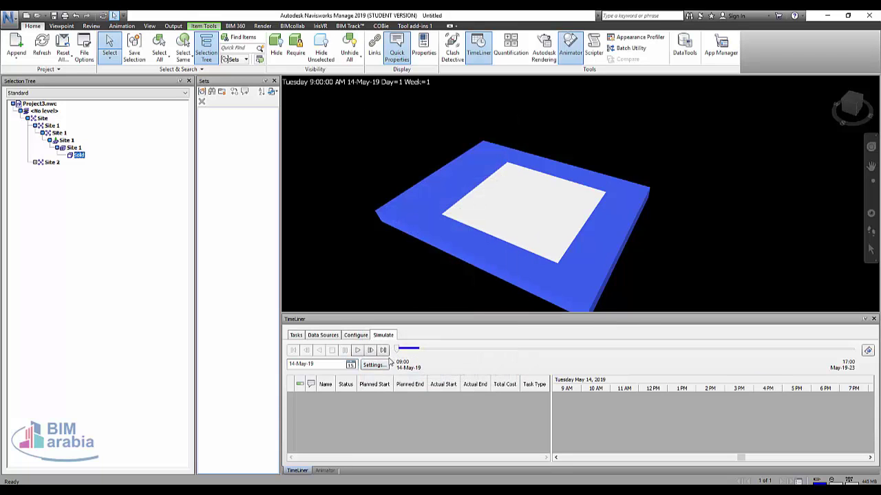
- Play the simulation through to 23-May-19, watching the inner slab disappear
left_click(351, 259)
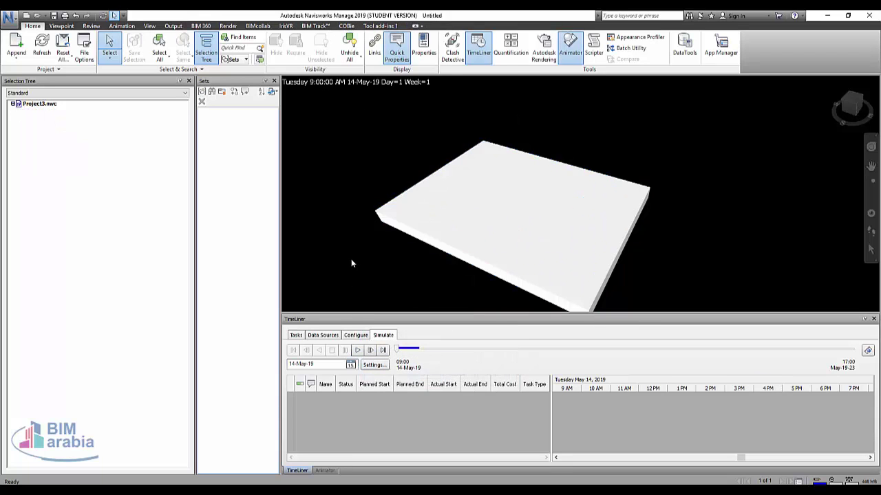
left_click(357, 351)
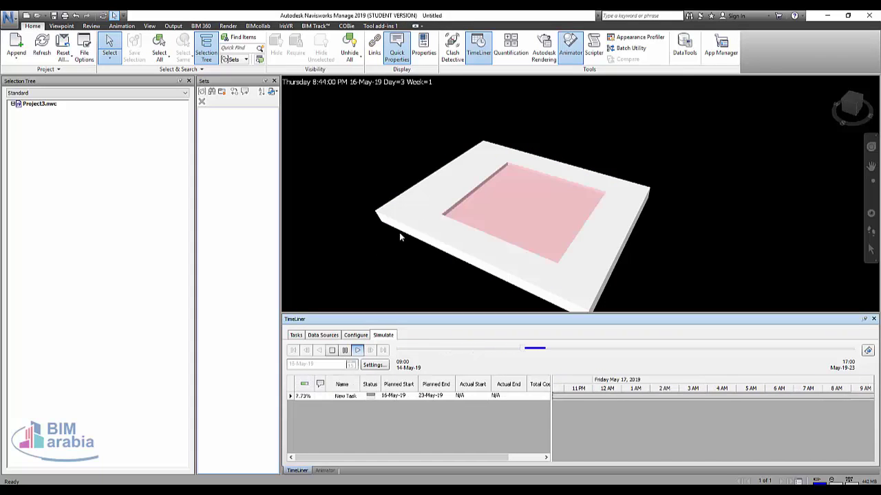
scroll(479, 185, "up", 2)
scroll(480, 184, "up", 1)
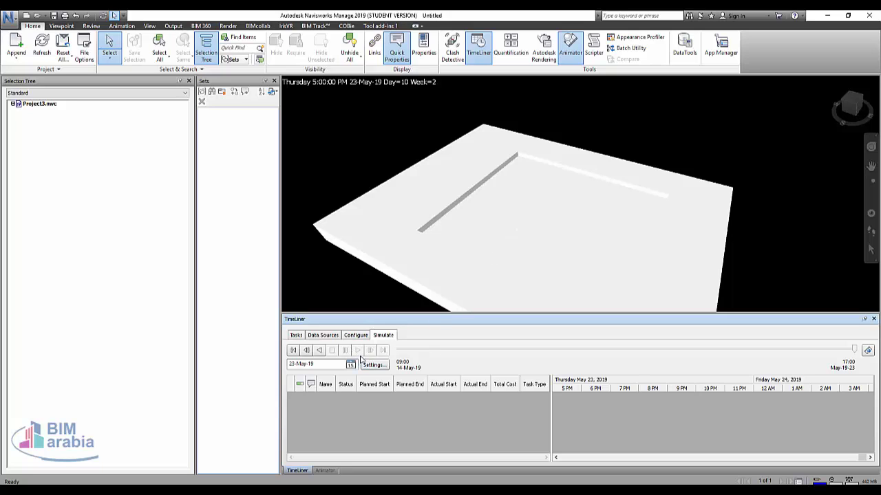
- Give Demolish tasks a solid Yellow start appearance, then show the empty Animator panel
left_click(356, 336)
left_click(411, 388)
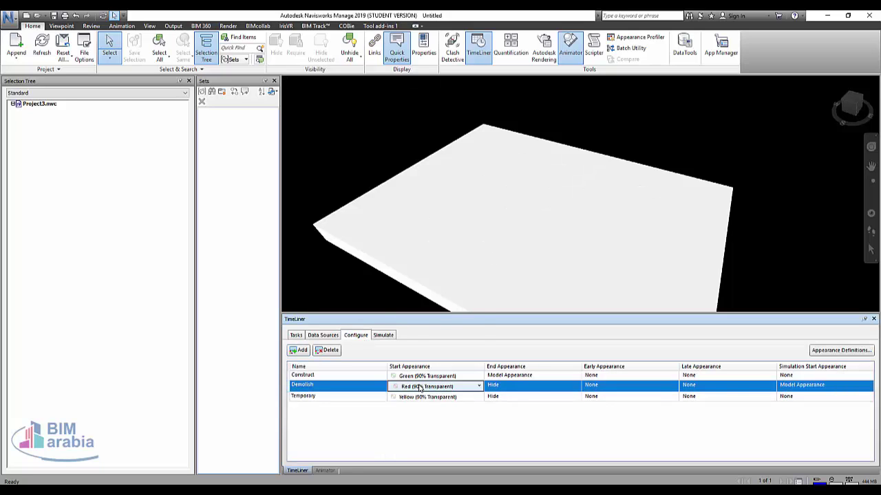
left_click(411, 386)
left_click(417, 350)
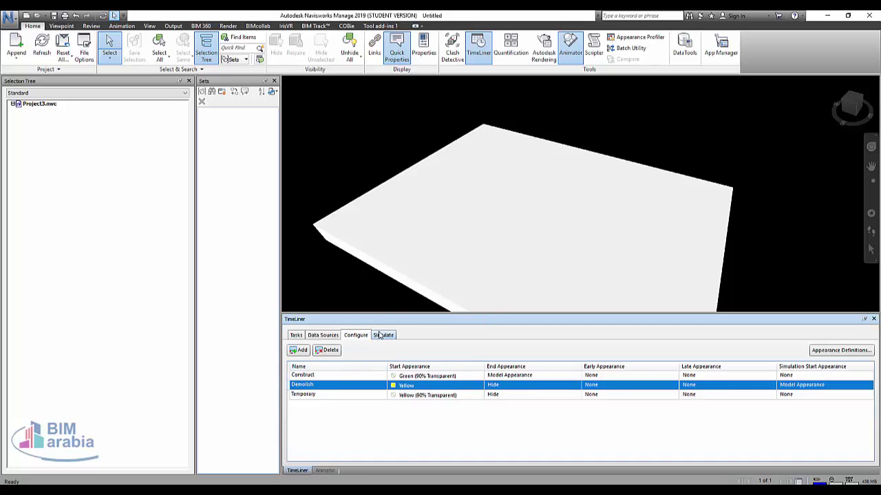
left_click(295, 335)
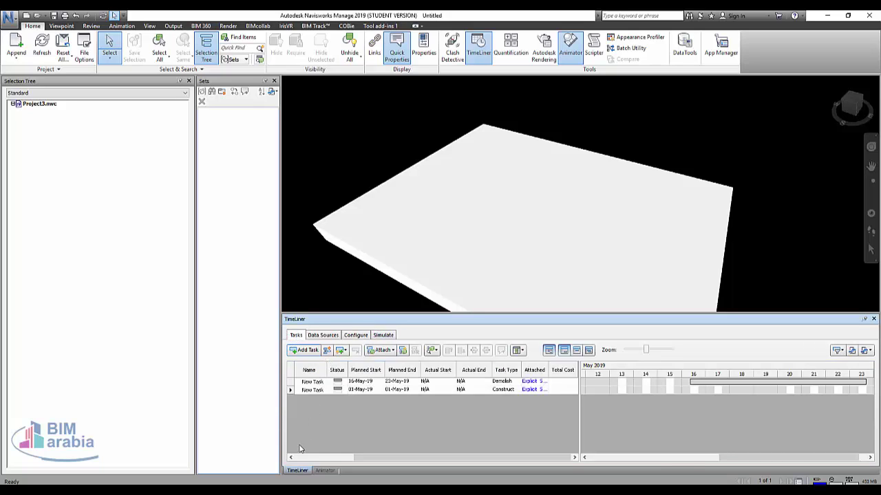
left_click(325, 471)
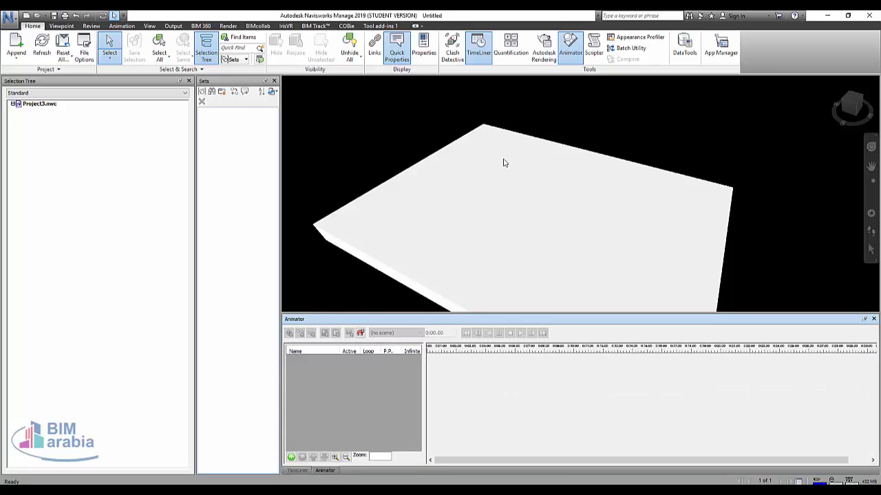
- Select the blue surface on the slab and add a new animation scene, Scene 1
left_click(528, 218)
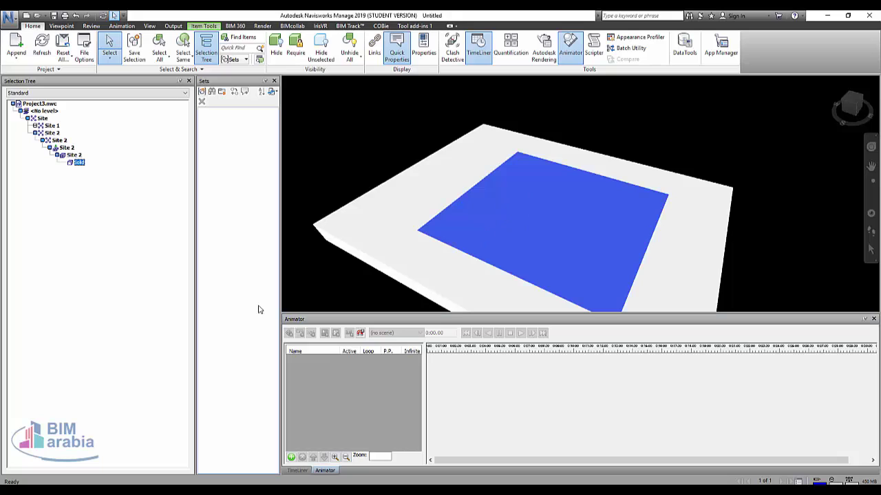
left_click(291, 459)
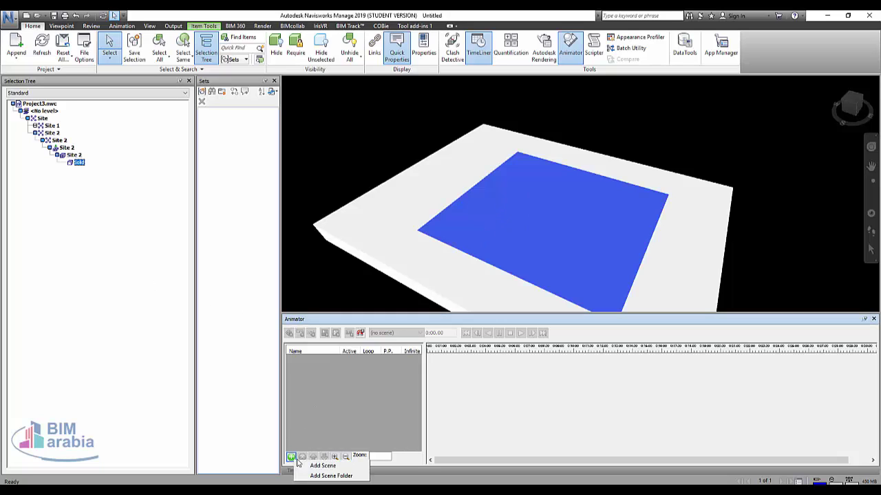
left_click(311, 463)
- Add Animation Set 1 to Scene 1 from the selected surface and select it
right_click(317, 365)
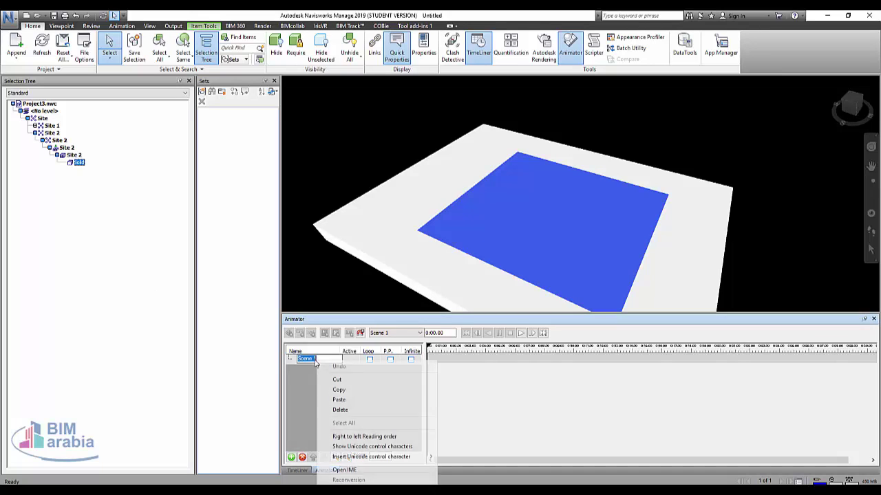
left_click(295, 359)
right_click(295, 359)
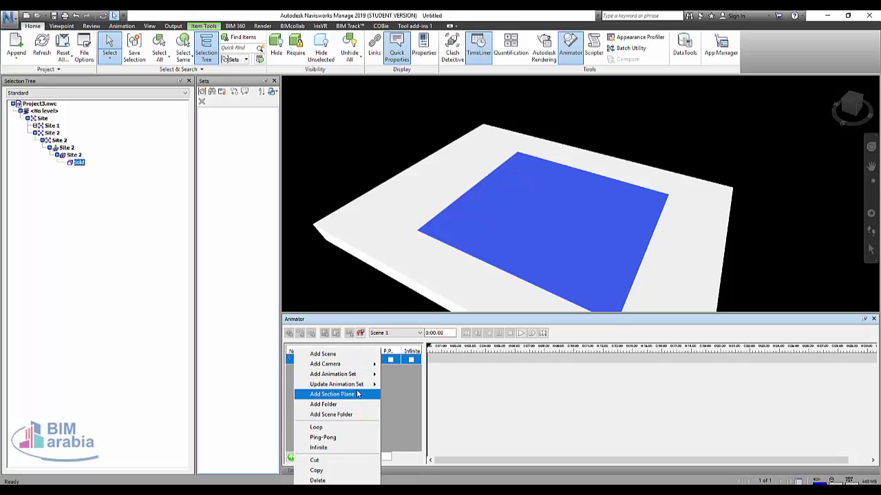
mouse_move(333, 374)
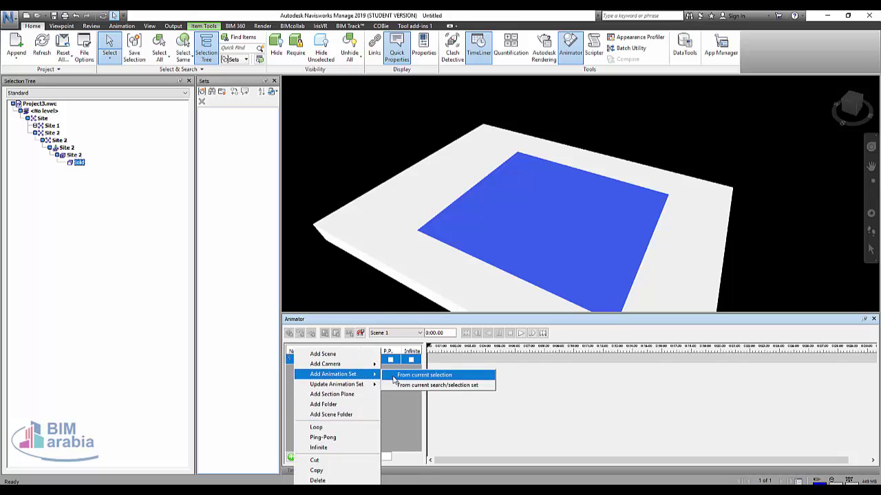
left_click(394, 377)
left_click(293, 359)
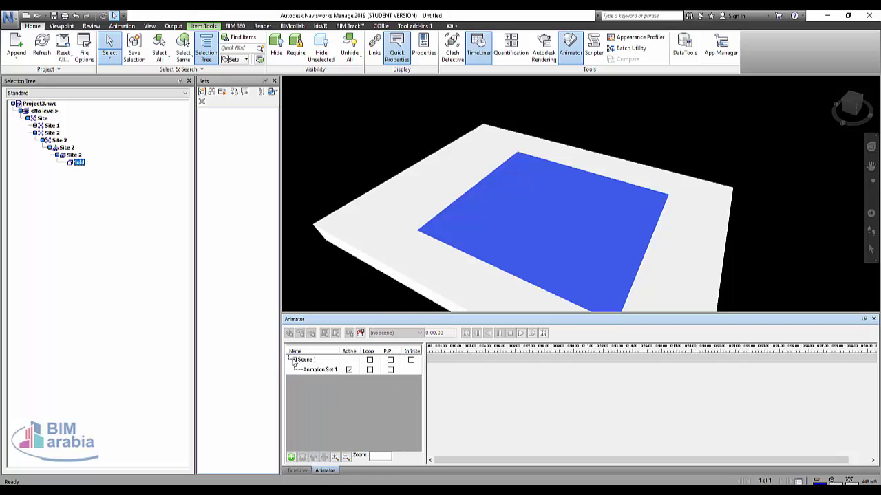
left_click(317, 370)
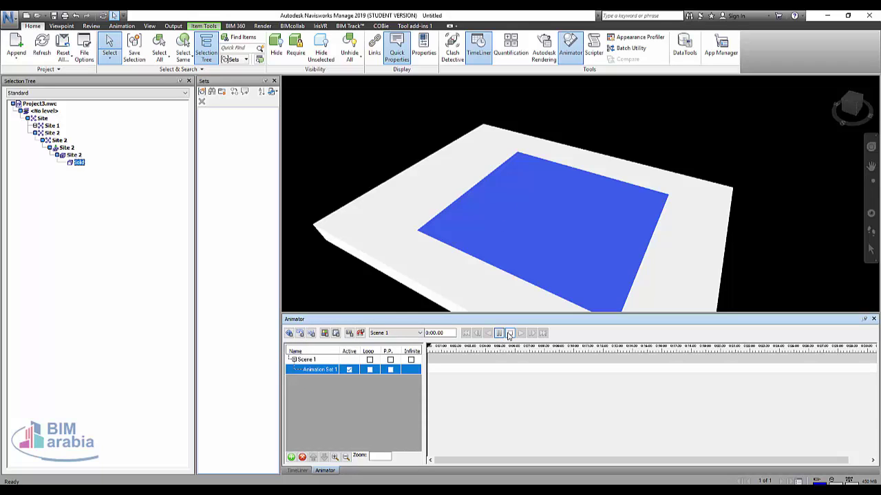
- Keyframe the surface at 0:00, then at 0:11.28 lowered to Z -1.732 m
left_click(350, 334)
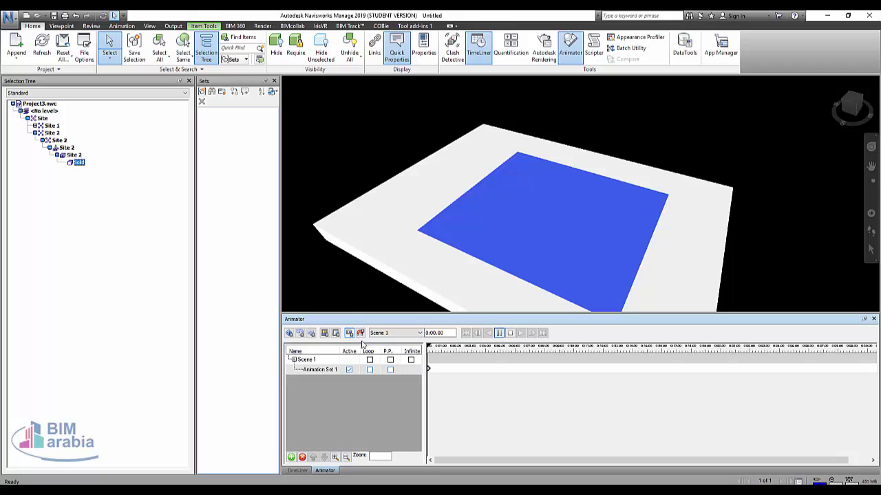
left_click_drag(432, 353, 592, 345)
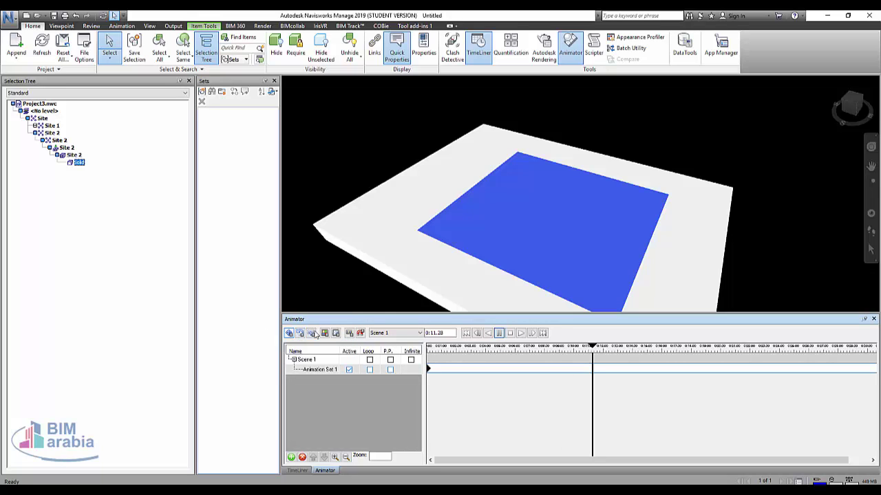
left_click(289, 332)
left_click_drag(549, 186, 550, 189)
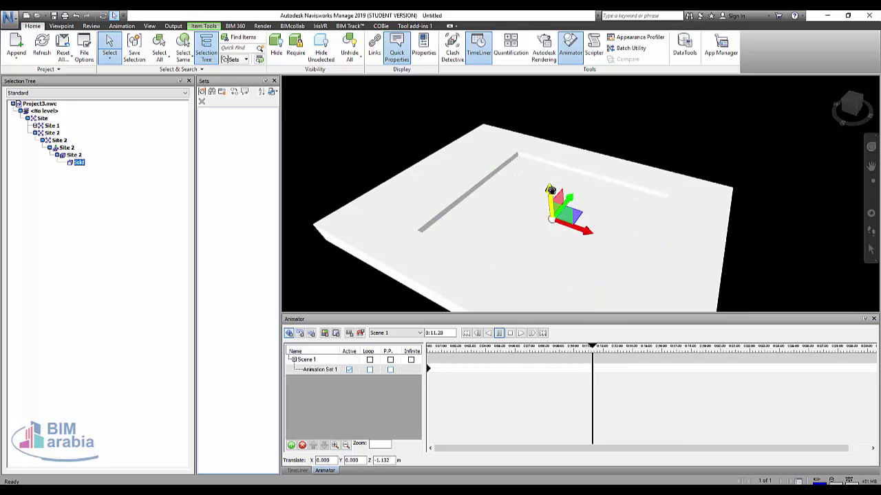
left_click(551, 191)
left_click(349, 334)
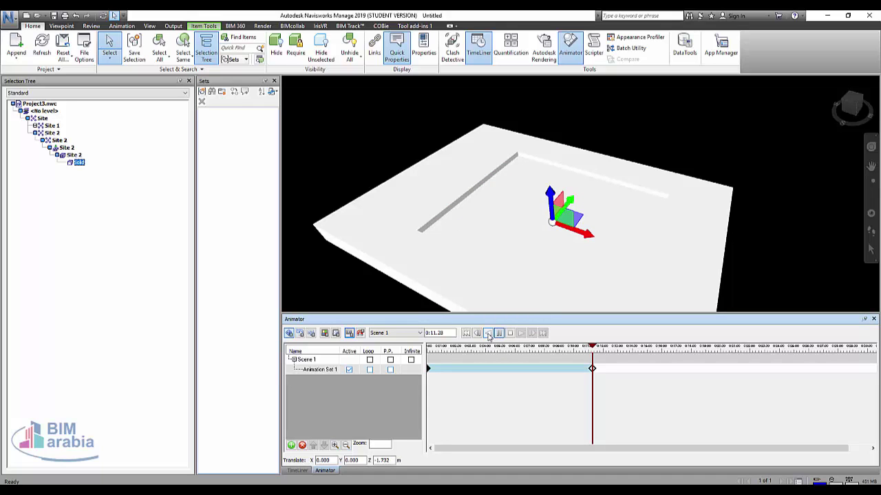
- Rewind and play the animation to preview the sinking, then return to TimeLiner
left_click(488, 333)
left_click(510, 333)
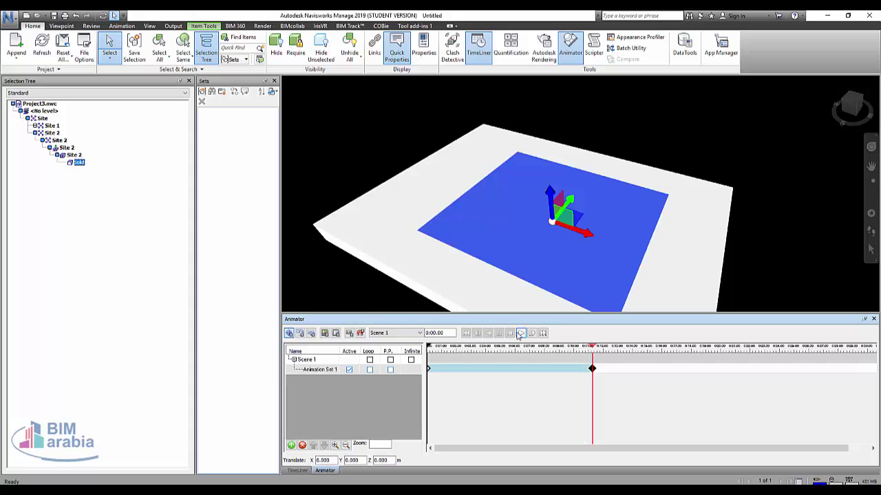
key("Escape")
left_click(521, 333)
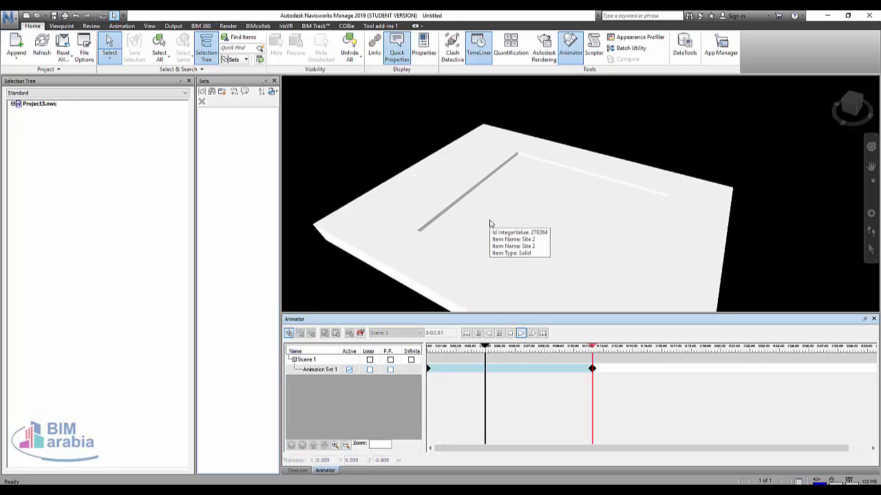
left_click(292, 471)
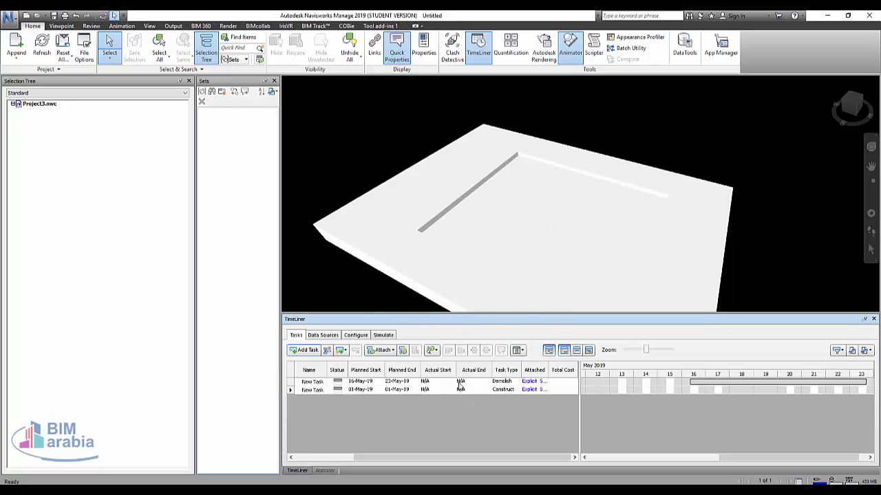
- Replace the Actual Start/End columns with Animation and Animation Behavior columns
left_click(517, 350)
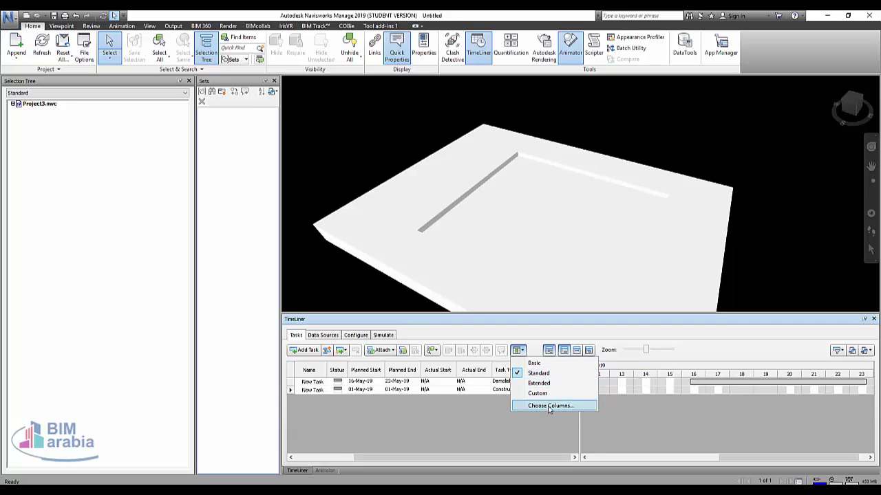
left_click(535, 405)
left_click(377, 172)
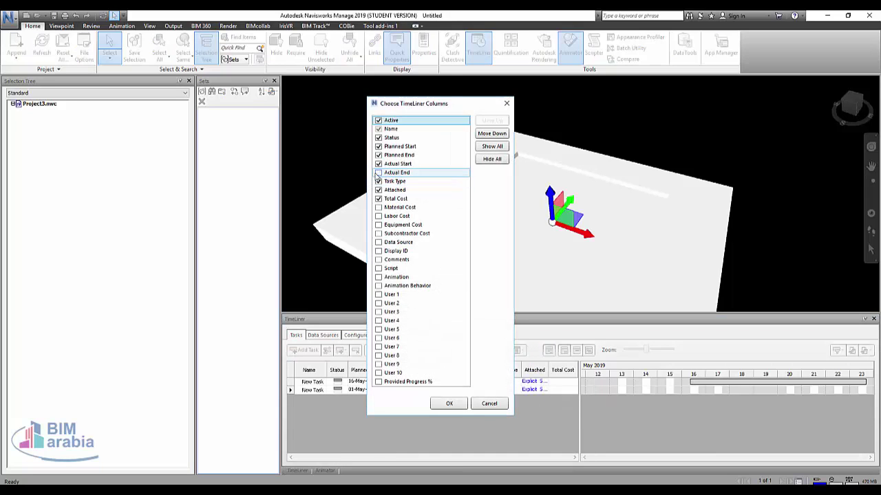
left_click(378, 163)
left_click(378, 277)
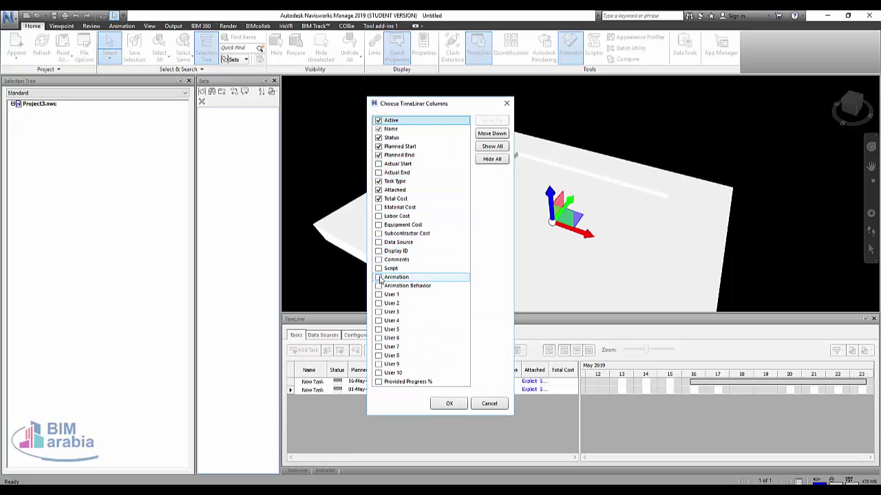
left_click(378, 286)
left_click(449, 403)
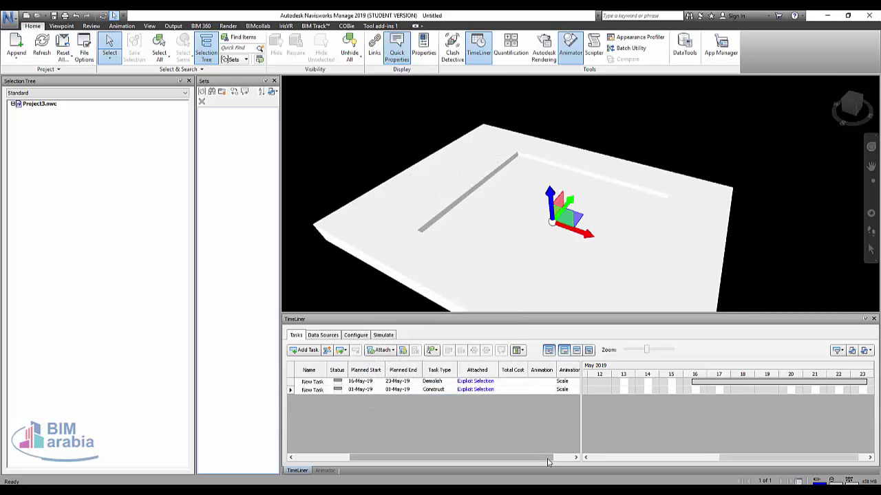
- Link the Demolish task's Animation cell to Scene 1
left_click(524, 382)
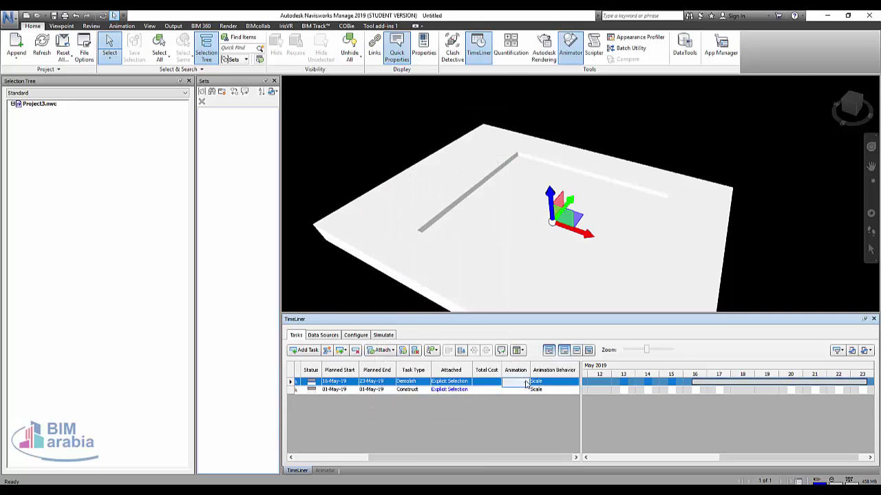
left_click(523, 391)
left_click(523, 383)
left_click(524, 382)
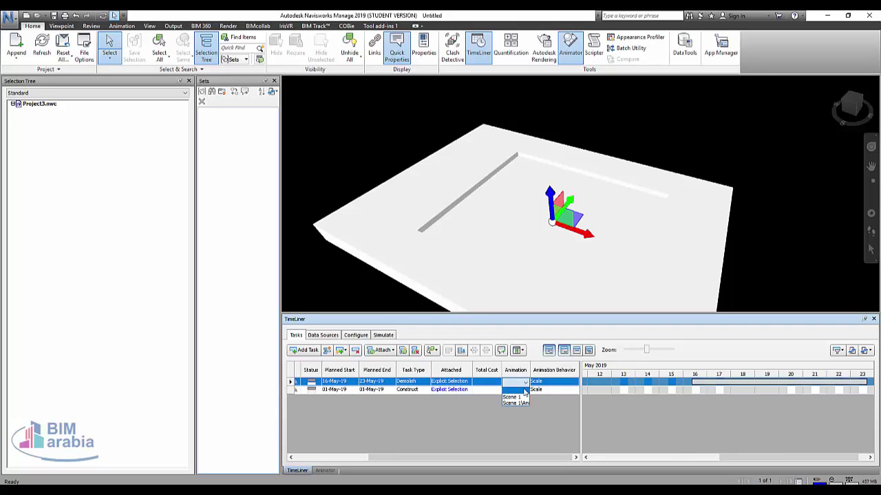
left_click(383, 336)
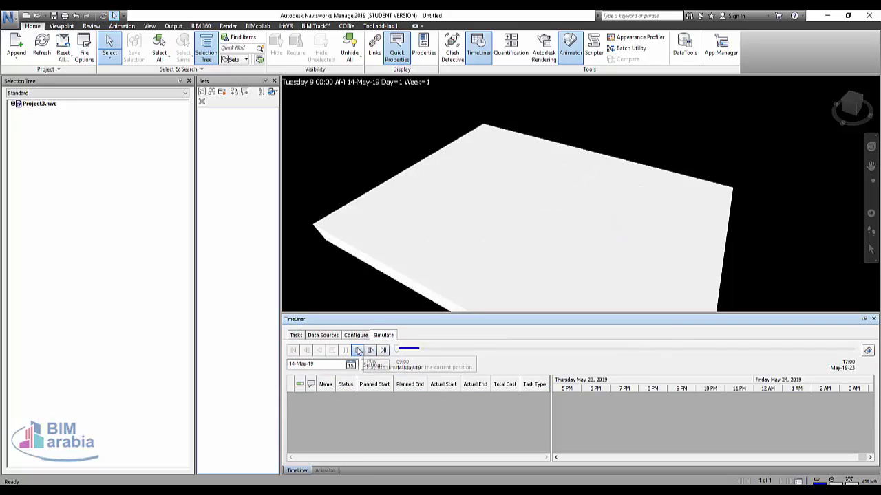
- Scrub the simulation through the Demolish dates from 14-May to 19-May, zooming the view
left_click_drag(398, 349, 531, 349)
scroll(550, 150, "up", 3)
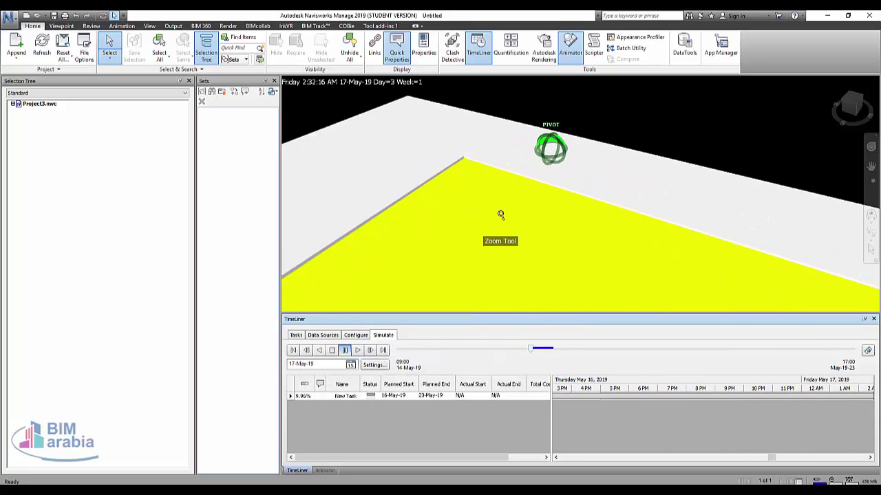
mouse_move(532, 351)
left_mouse_down()
mouse_move(718, 351)
mouse_move(435, 351)
left_mouse_up()
scroll(520, 162, "down", 2)
scroll(519, 159, "down", 1)
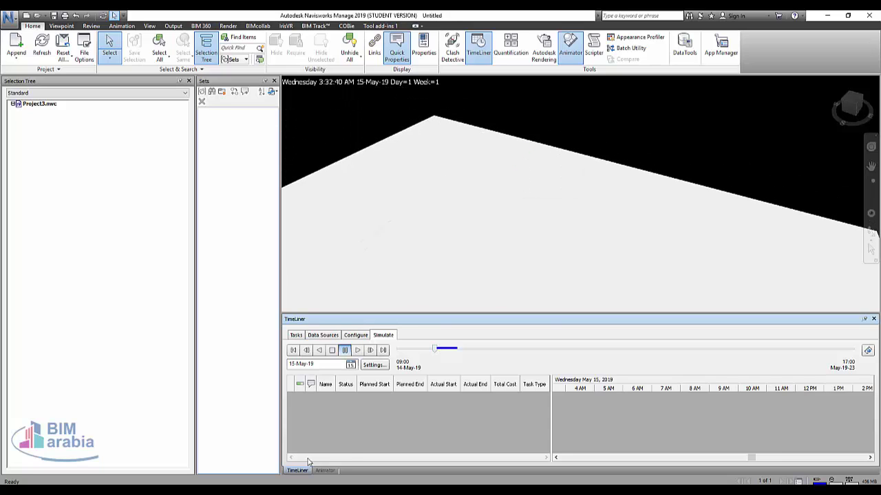
left_click(325, 470)
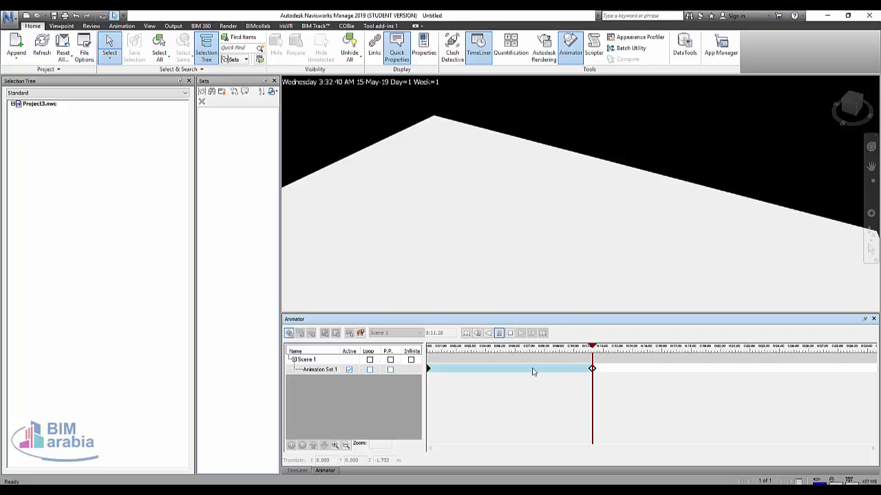
- Open Edit Key Frame for Animation Set 1's 0:11.28 keyframe (translate Z -1.732 m)
left_click(297, 471)
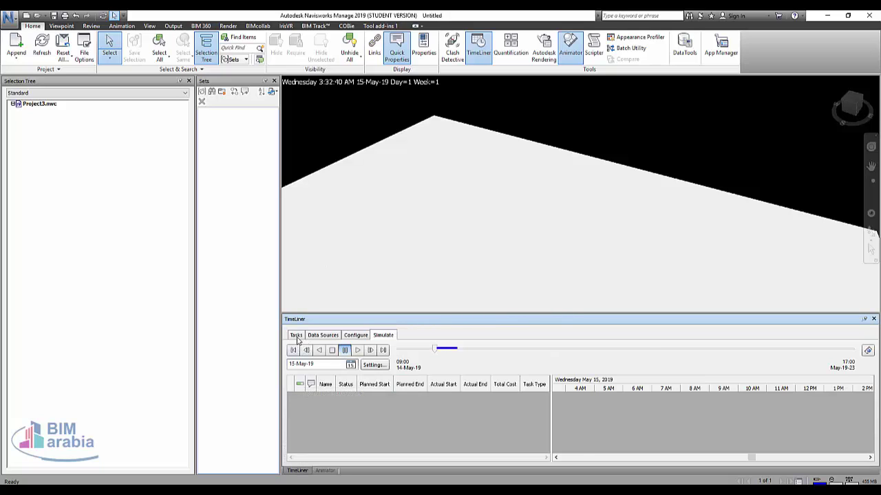
left_click(295, 335)
left_click(325, 471)
left_click(592, 370)
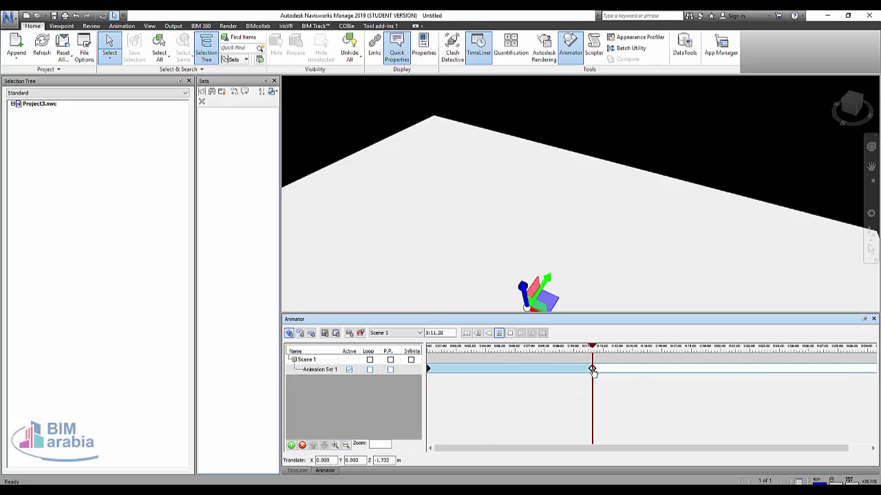
right_click(593, 370)
left_click(607, 372)
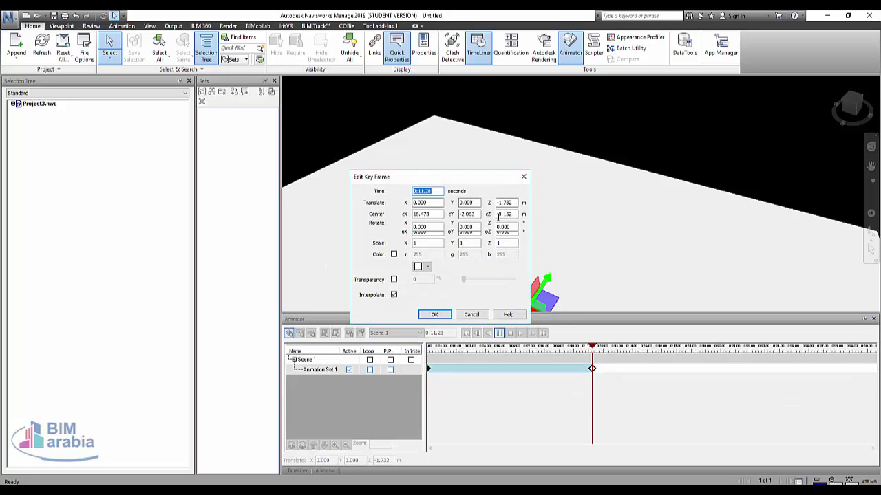